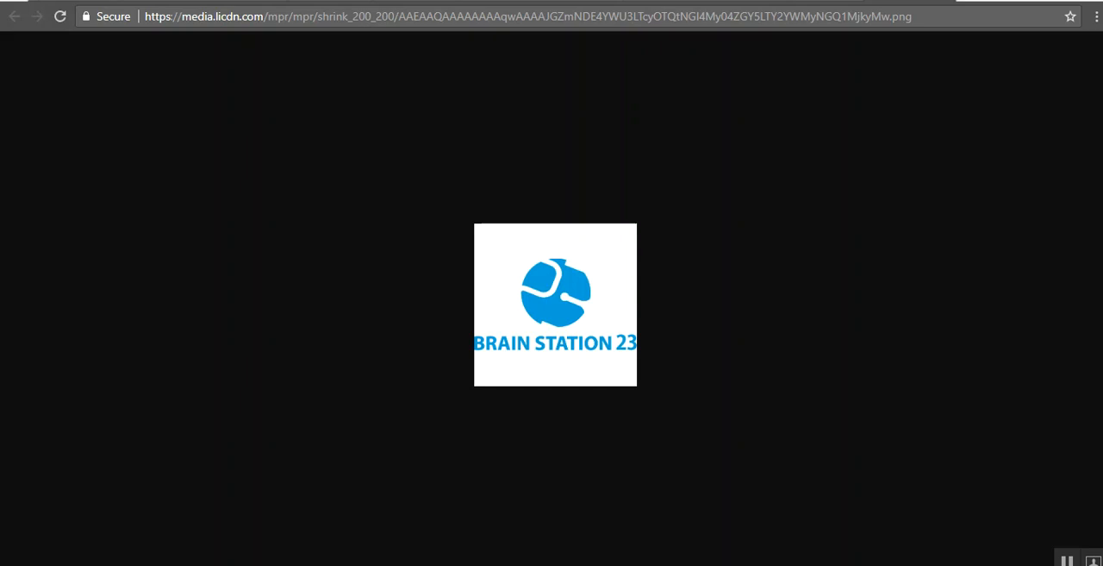
# Step: Examine the inventory products in list view and switch them back to kanban view
pyautogui.click(14, 16)
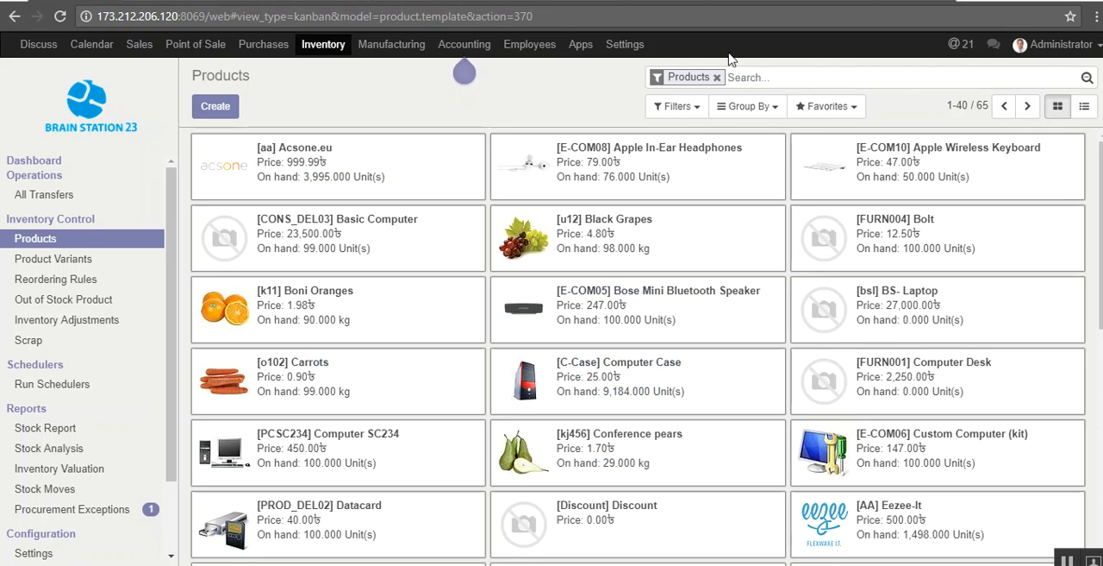
pyautogui.click(1085, 107)
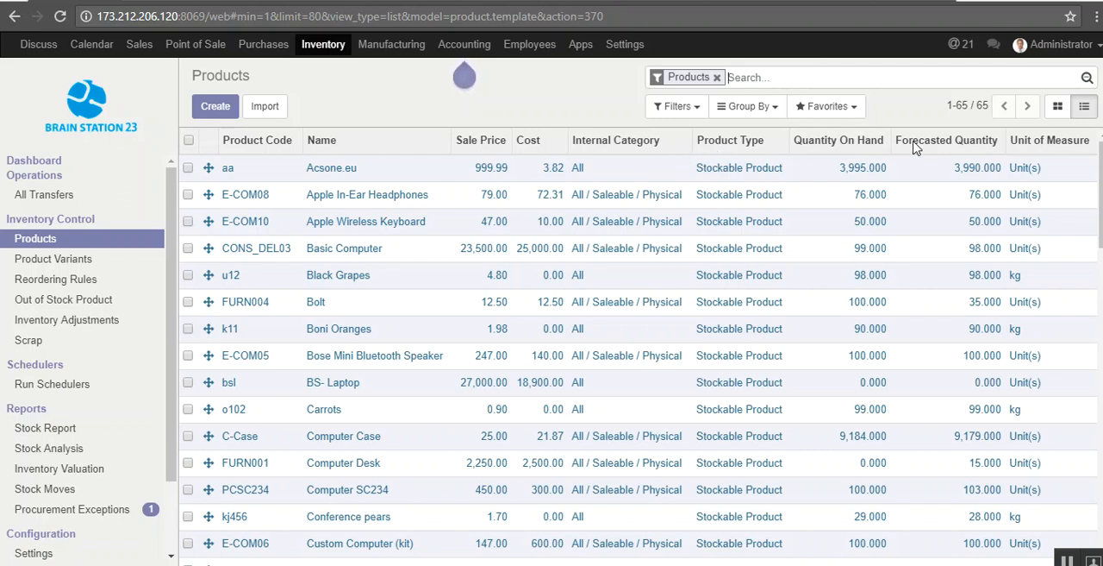
pyautogui.click(1057, 108)
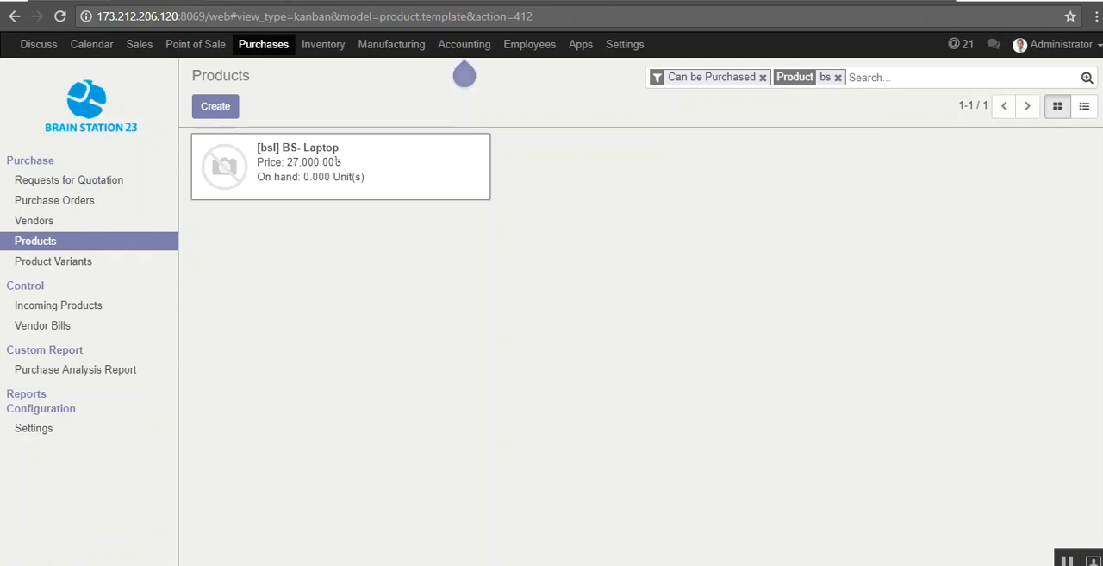
# Step: Edit the BS- Laptop product, updating its quantity on hand at WH/Stock to 1000, and save the product
pyautogui.click(362, 163)
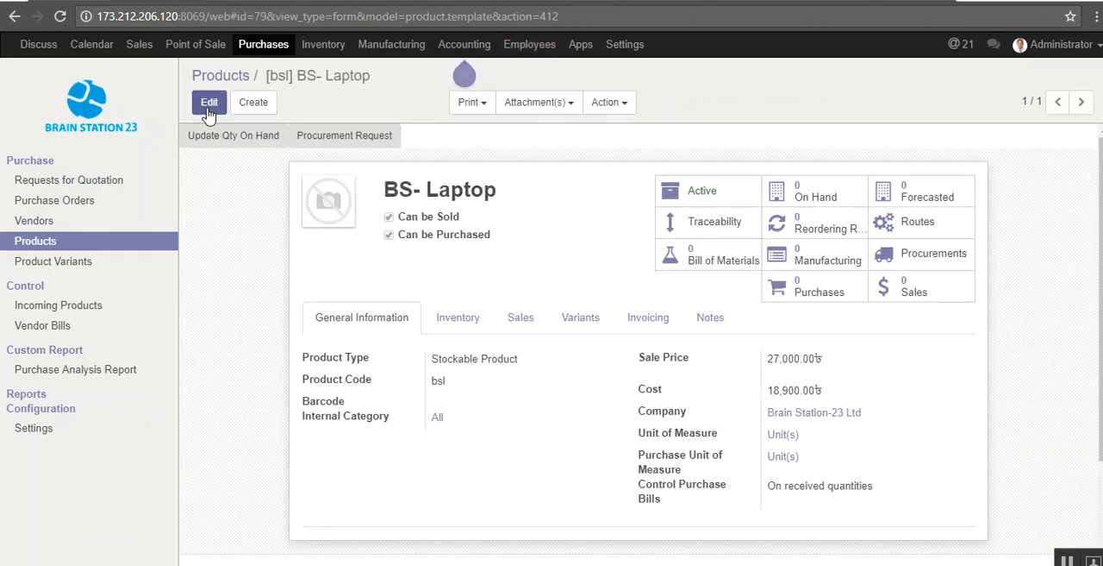
pyautogui.click(208, 108)
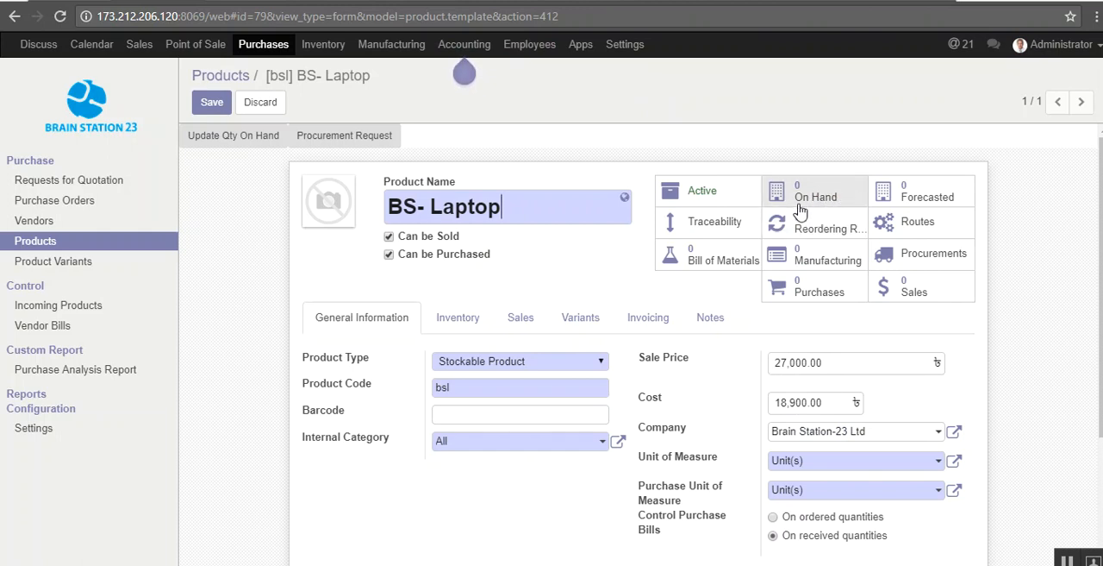
pyautogui.click(266, 139)
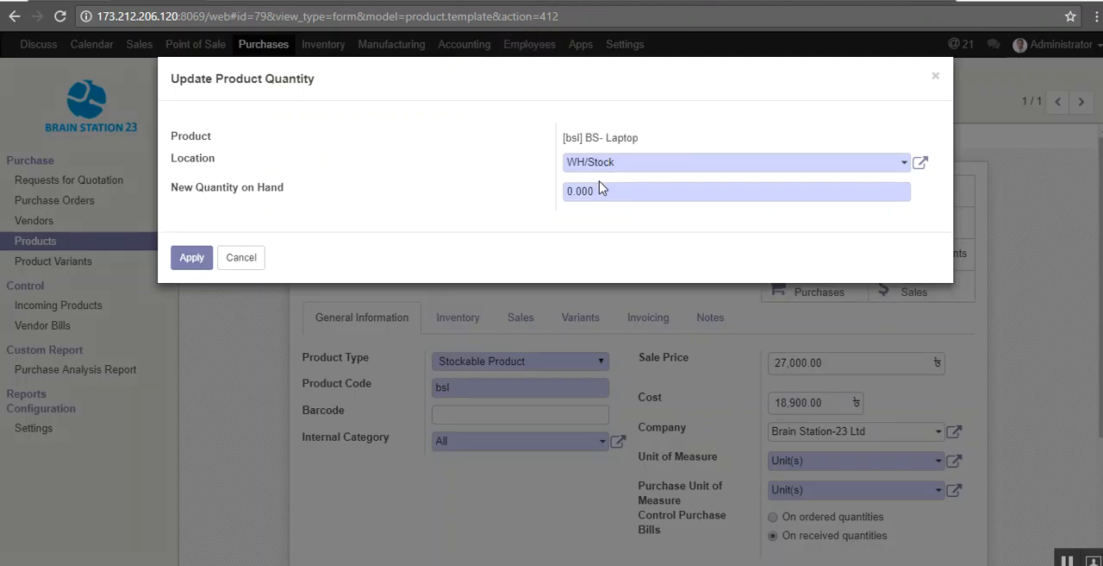
pyautogui.moveTo(600, 192); pyautogui.dragTo(556, 202)
pyautogui.write('10')
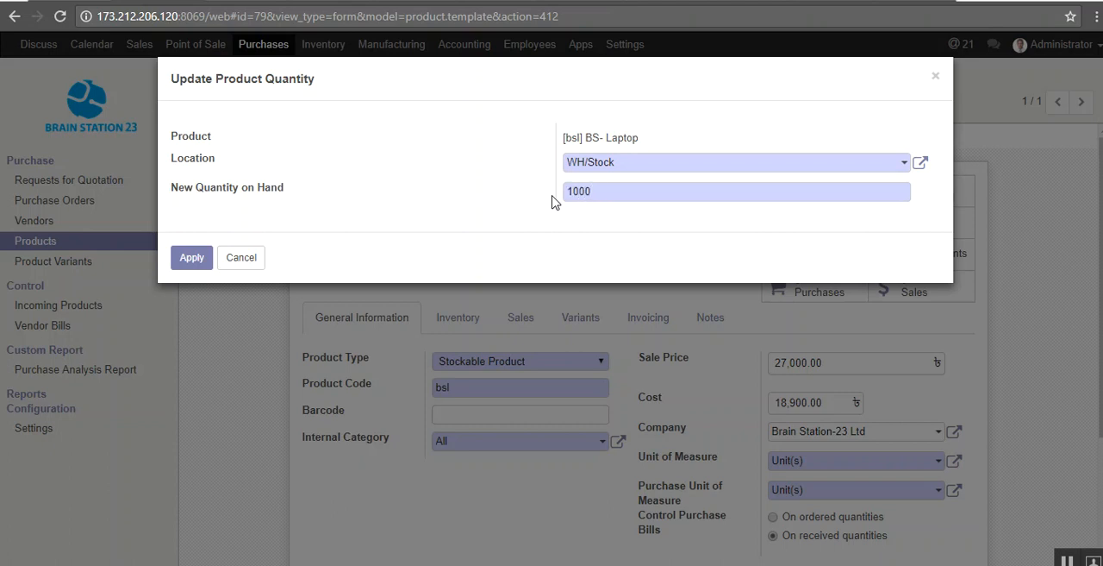
pyautogui.click(191, 257)
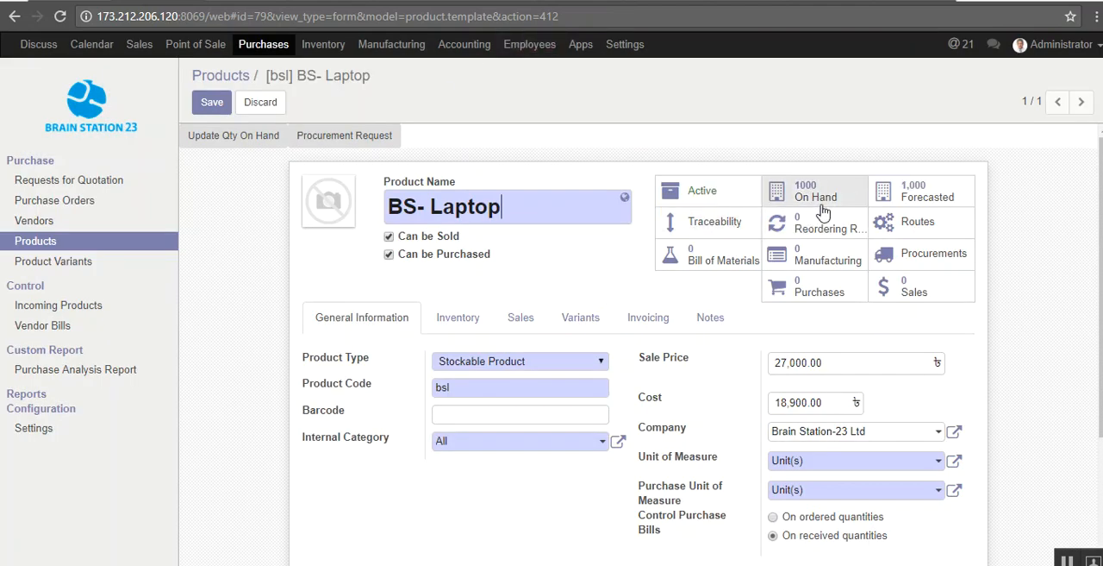
pyautogui.click(211, 106)
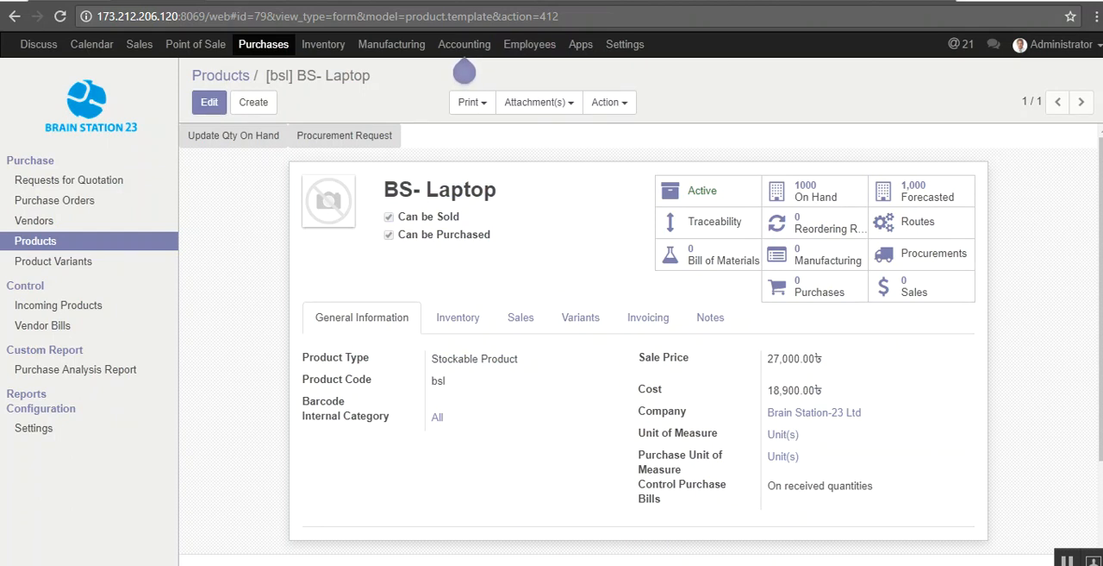
# Step: Go to the new purchase order form and select ASUSTeK as the vendor
pyautogui.click(228, 0)
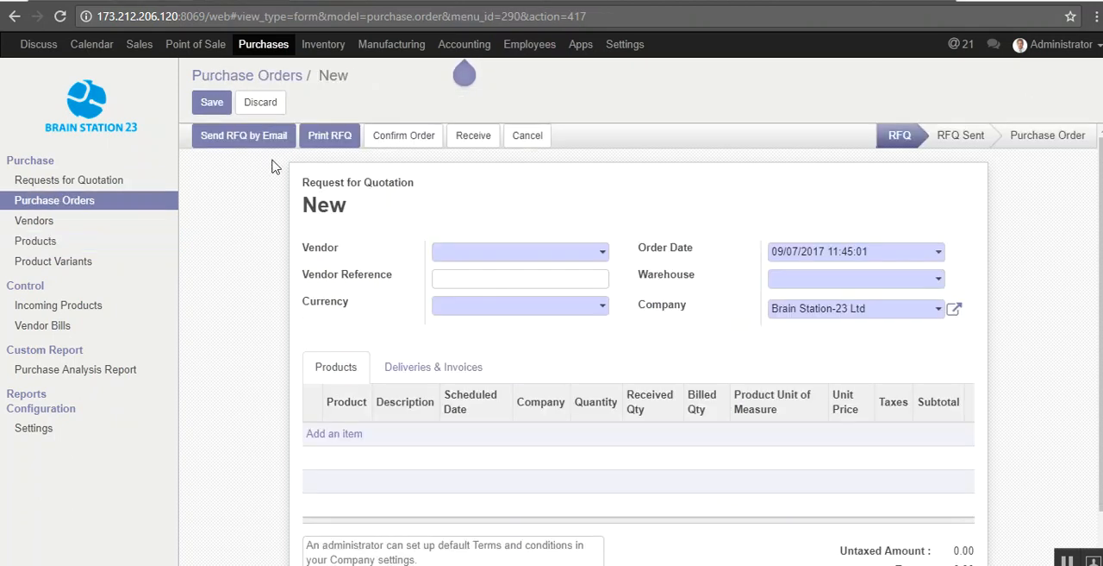
pyautogui.click(543, 255)
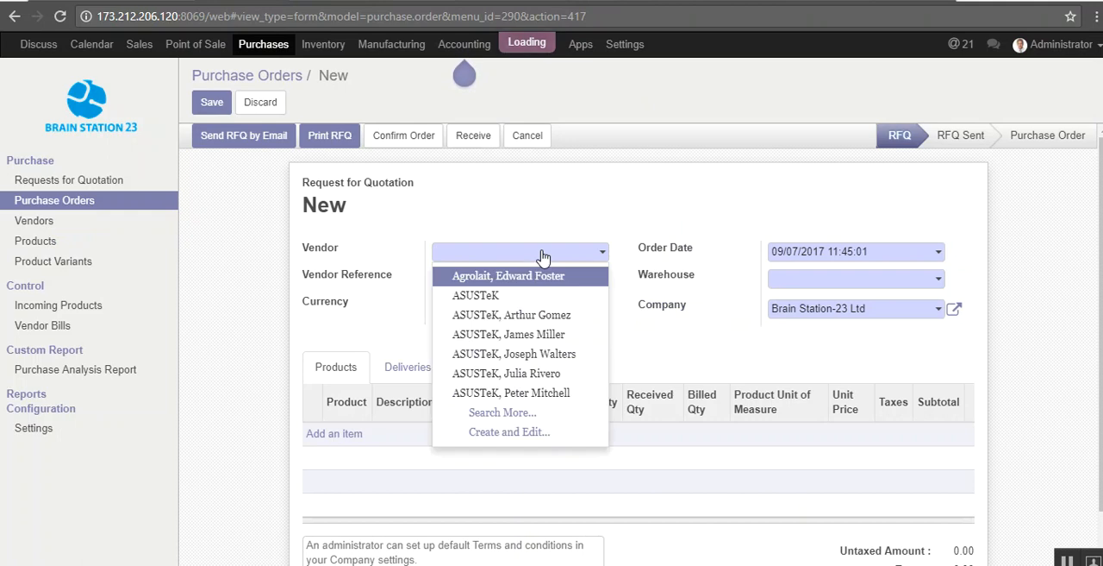
pyautogui.click(522, 295)
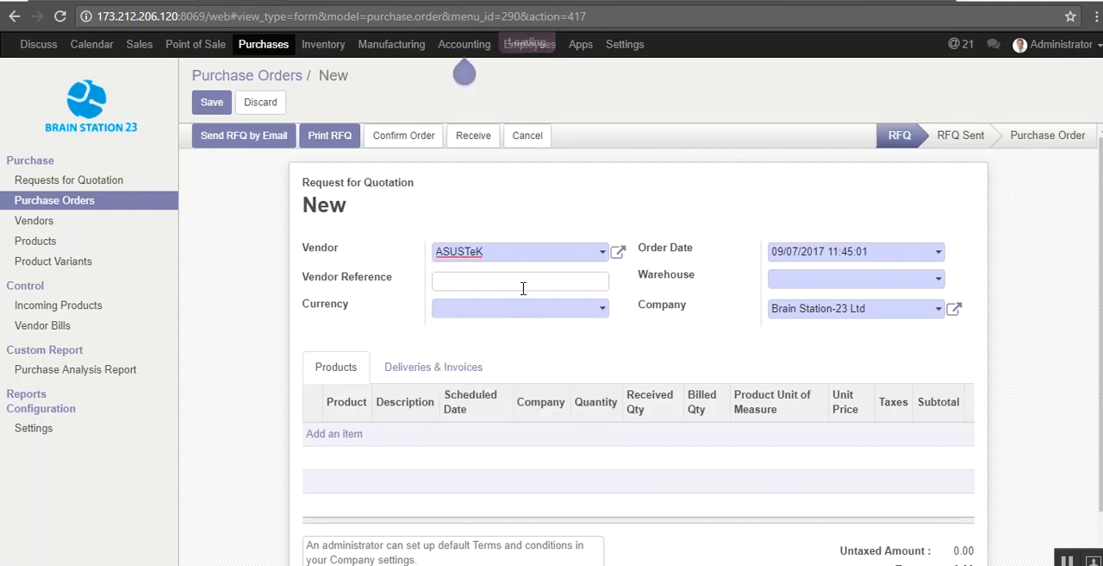
# Step: Add a BS- Laptop order line with quantity 450 and unit price 17800, and remove its tax
pyautogui.click(348, 434)
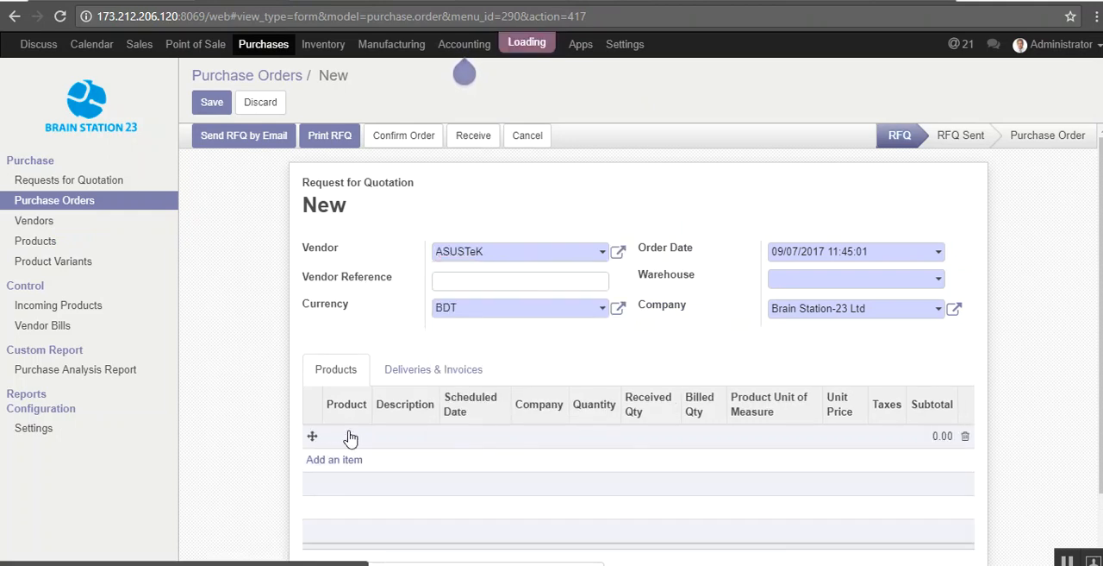
pyautogui.write('bs')
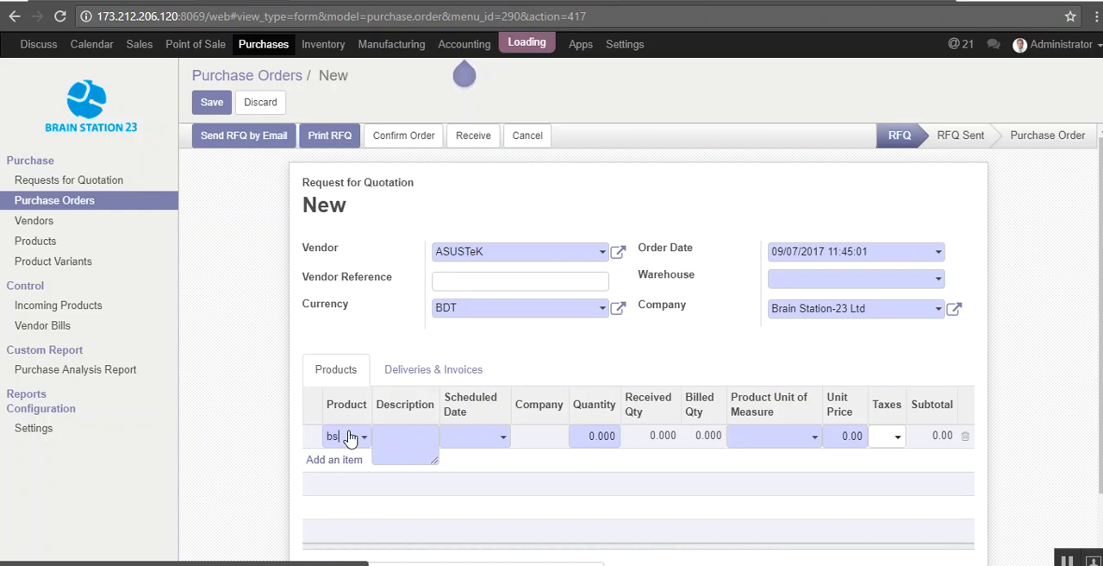
pyautogui.click(357, 464)
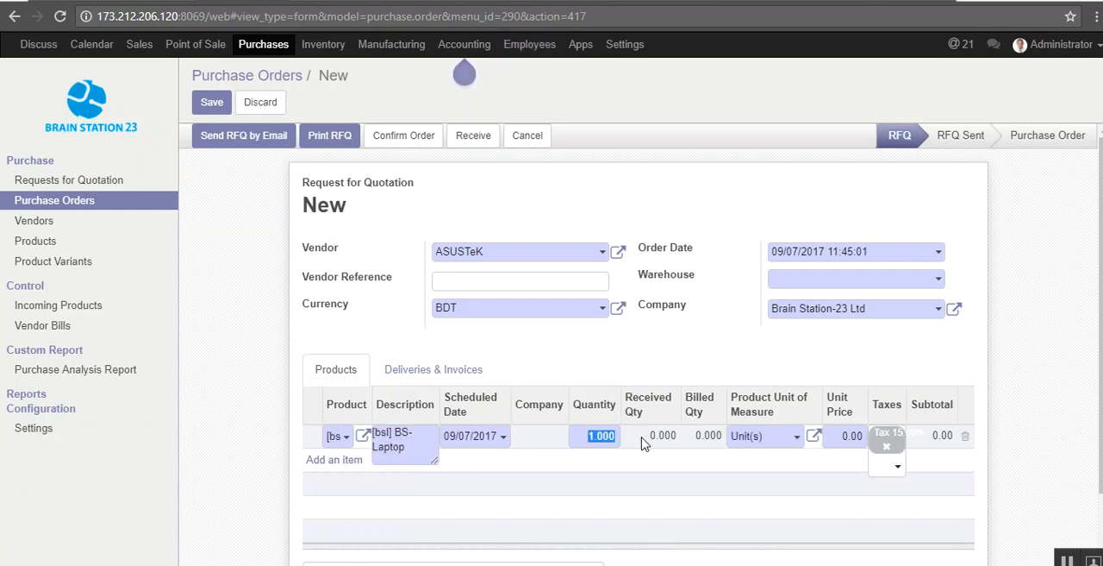
pyautogui.write('450')
pyautogui.click(838, 439)
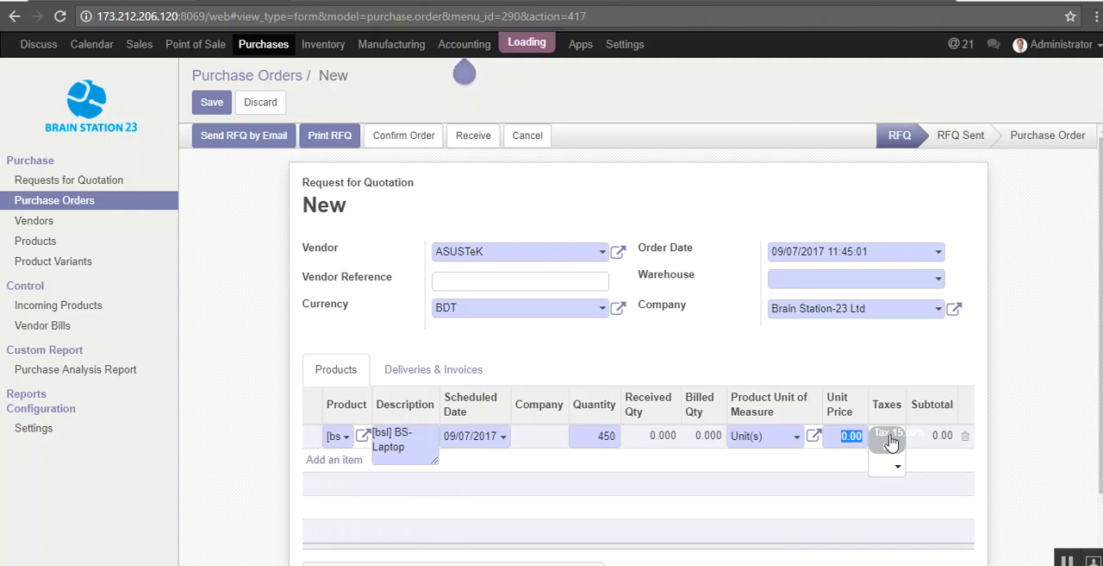
pyautogui.write('17800')
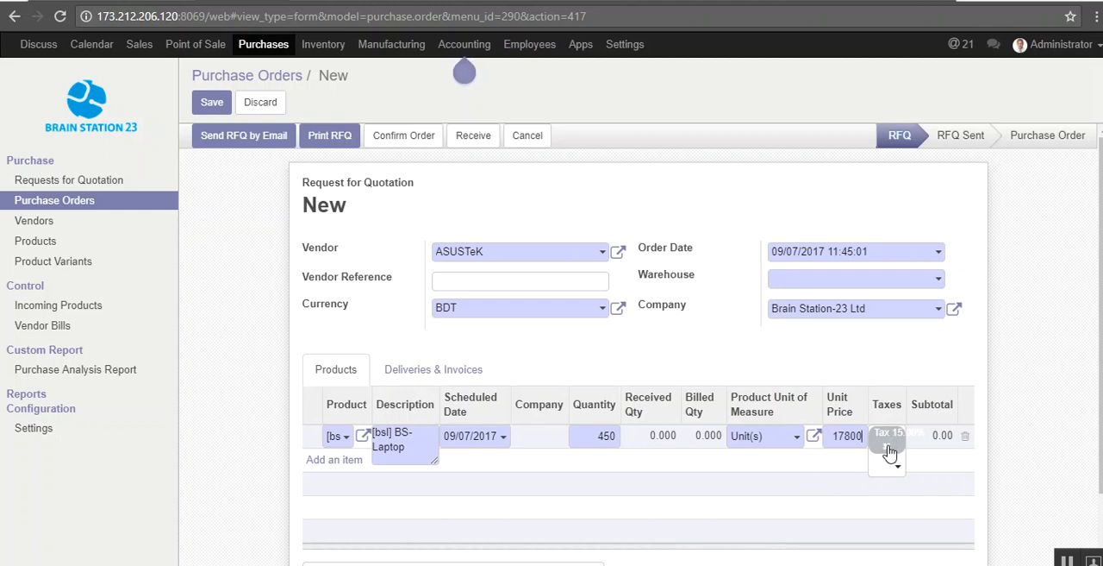
pyautogui.click(888, 447)
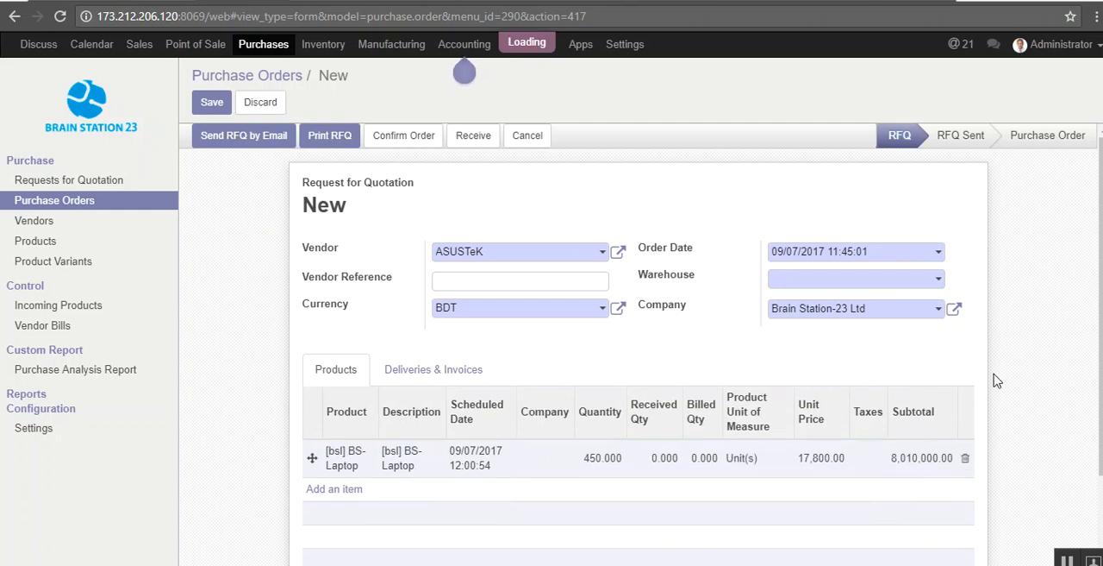
# Step: Set the purchase order's warehouse to YourCompany and confirm the order
pyautogui.moveTo(1101, 336)
pyautogui.mouseDown()
pyautogui.moveTo(1100, 425)
pyautogui.moveTo(1101, 337)
pyautogui.mouseUp()
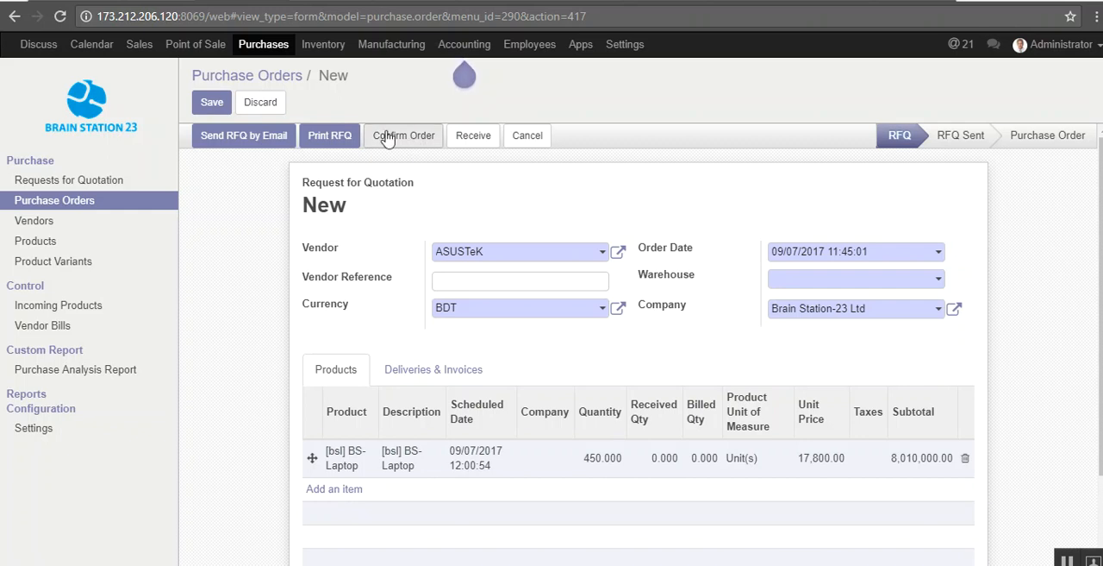
pyautogui.click(214, 104)
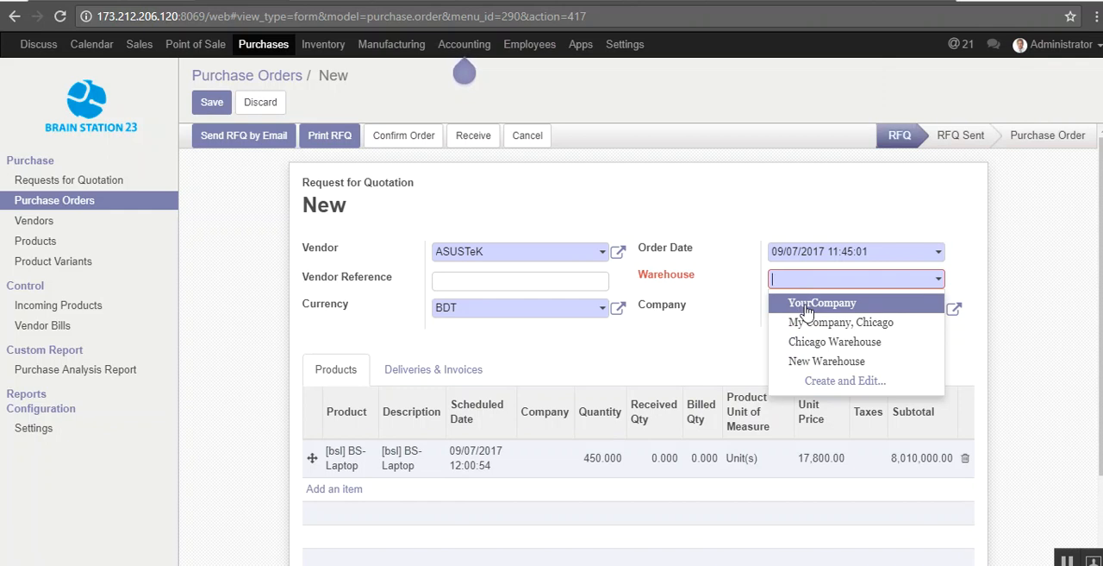
pyautogui.click(806, 306)
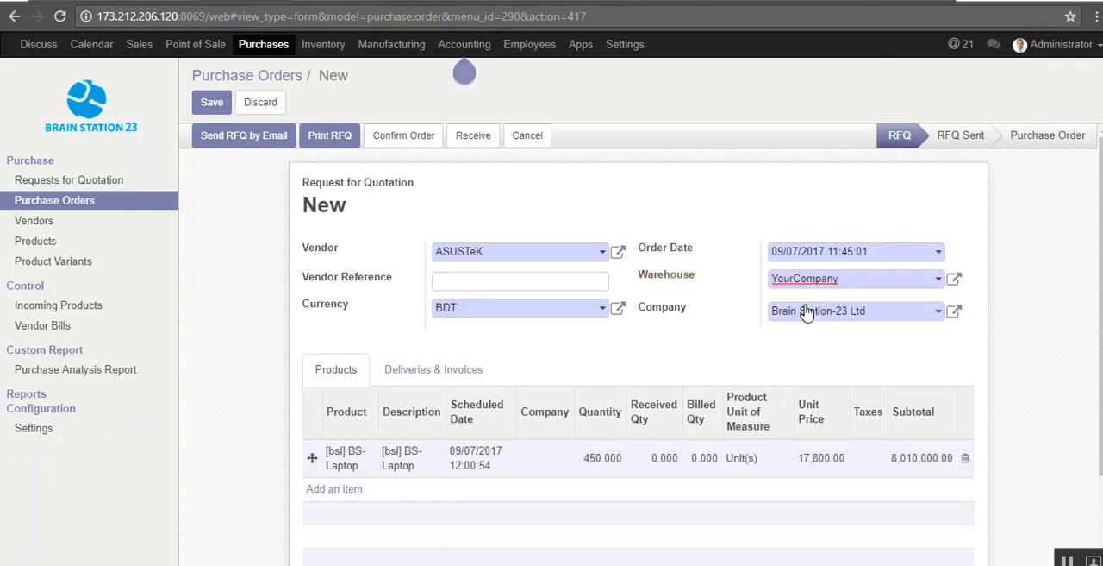
pyautogui.click(419, 140)
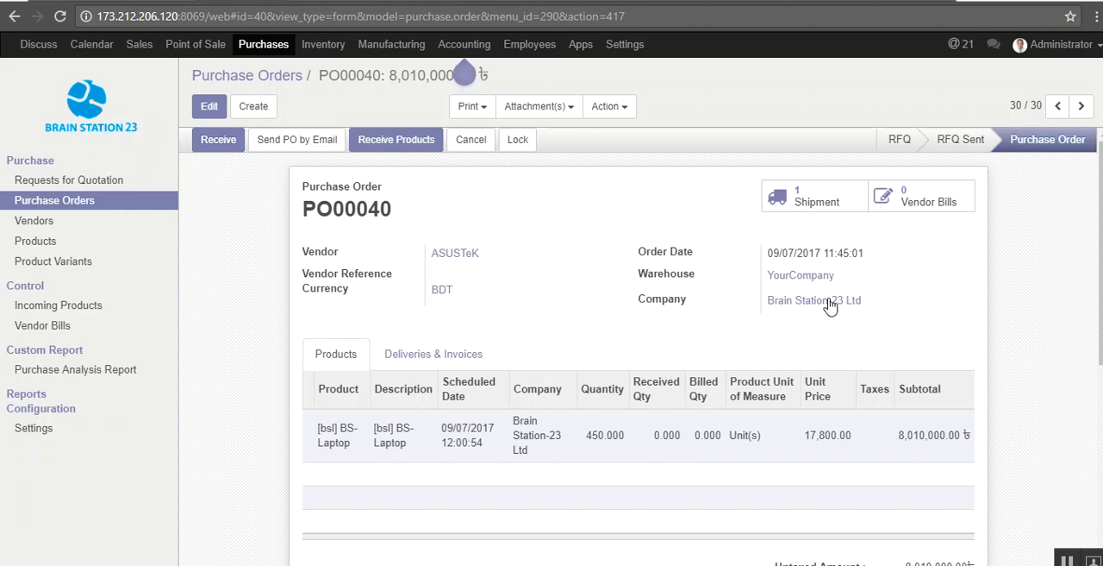
# Step: Receive the ordered laptops and reload the BS- Laptop product page to check its on-hand quantity
pyautogui.click(218, 141)
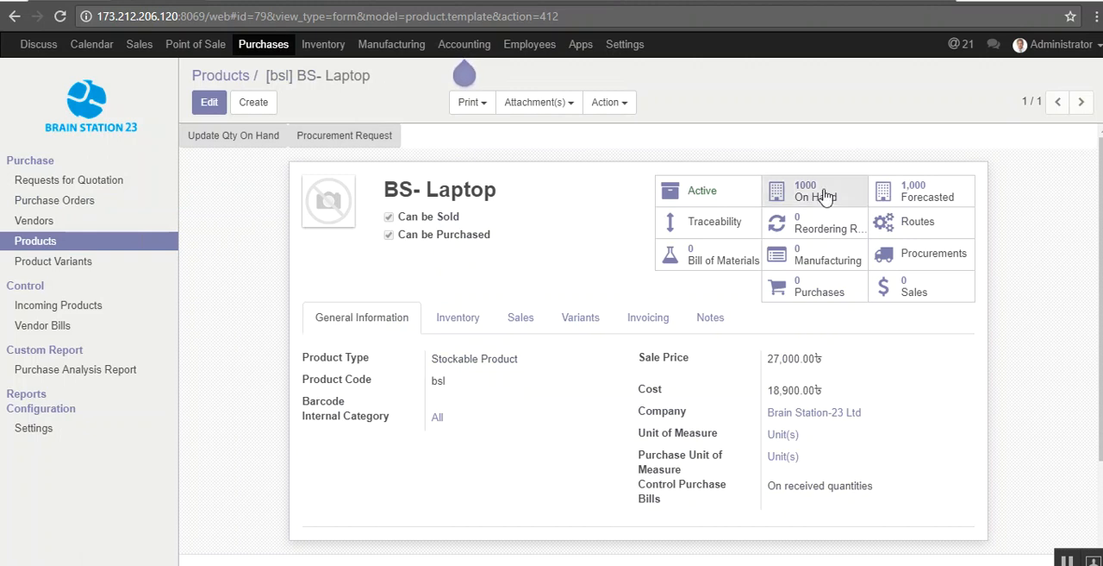
pyautogui.rightClick(787, 119)
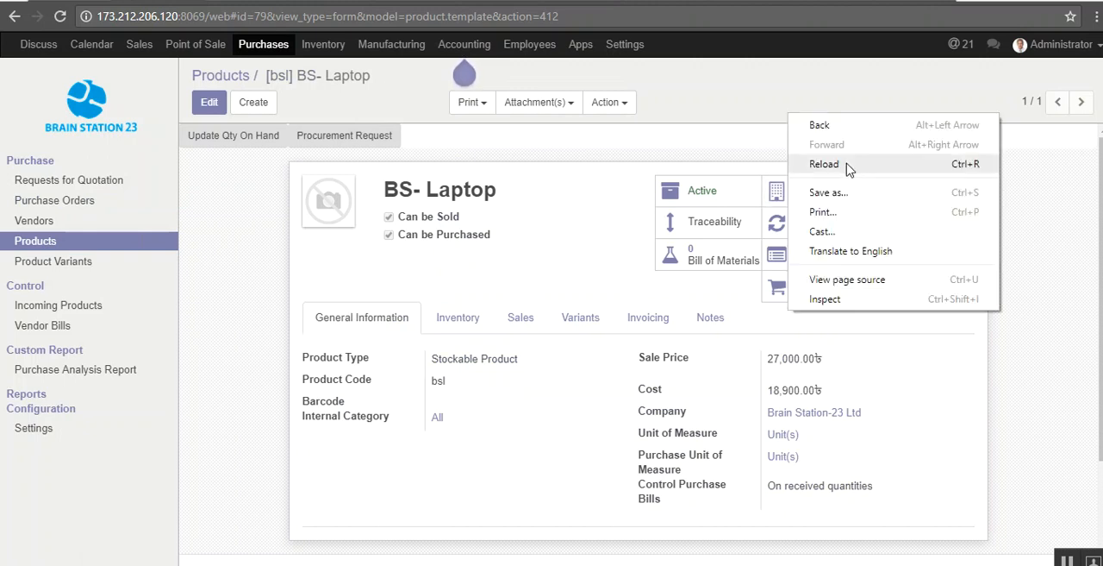
pyautogui.click(846, 164)
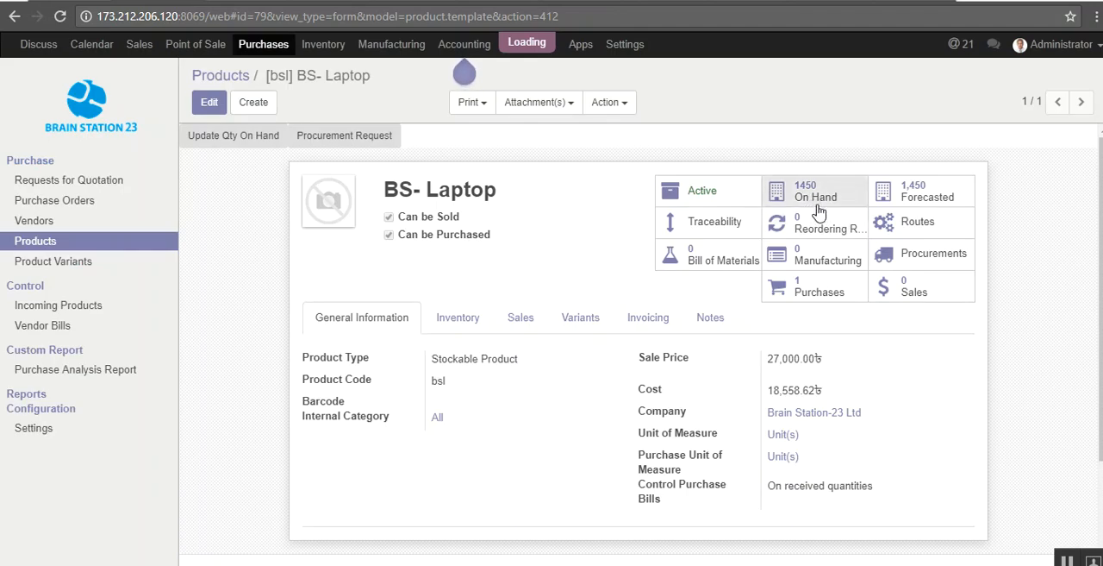
pyautogui.click(822, 197)
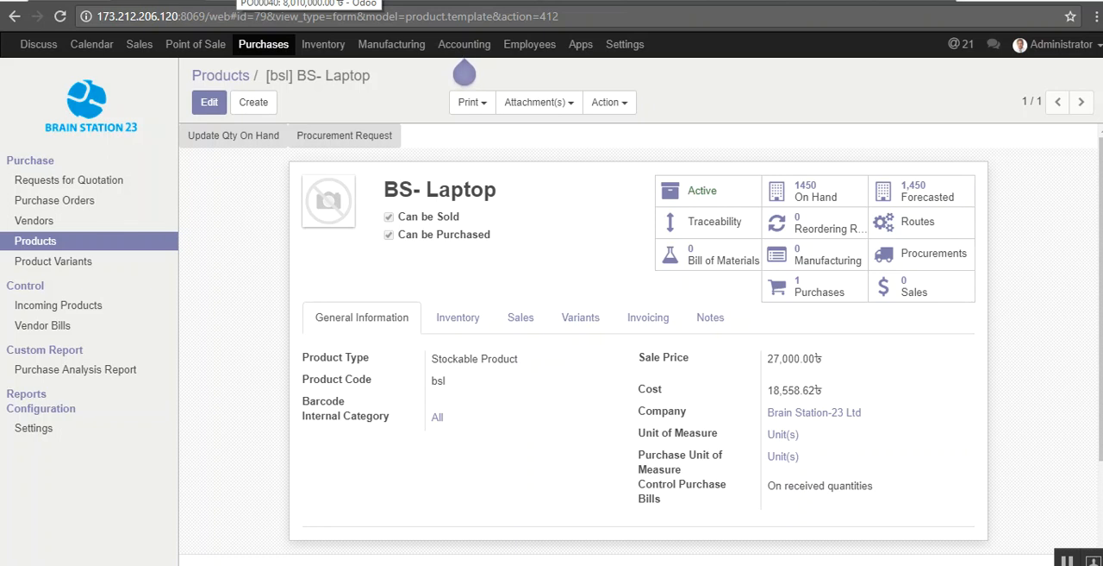
# Step: Review the inventory dashboard, the Inventory Valuation report and the out-of-stock product list
pyautogui.click(314, 0)
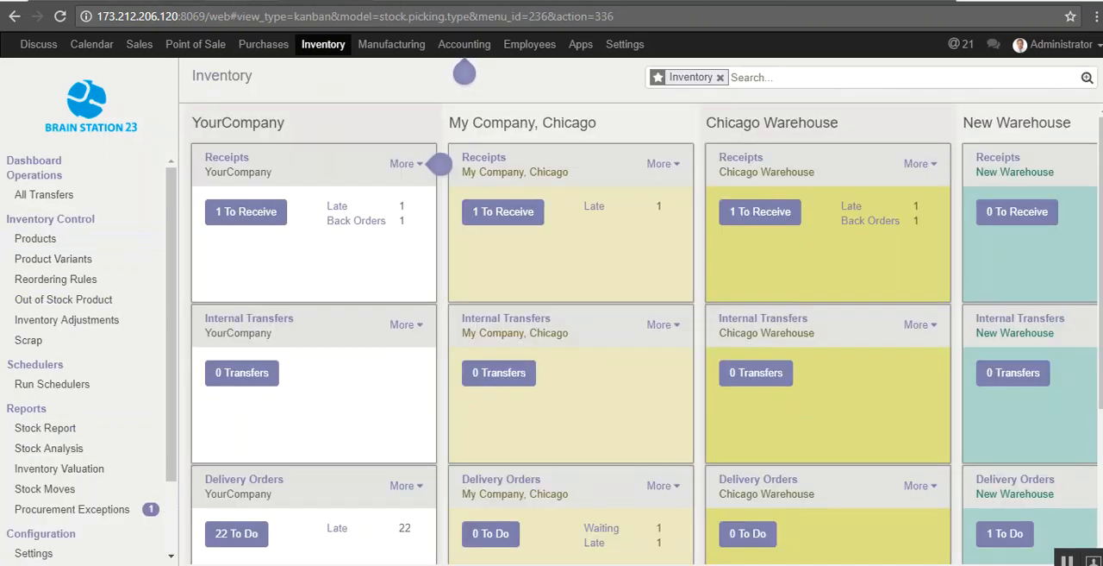
pyautogui.click(402, 0)
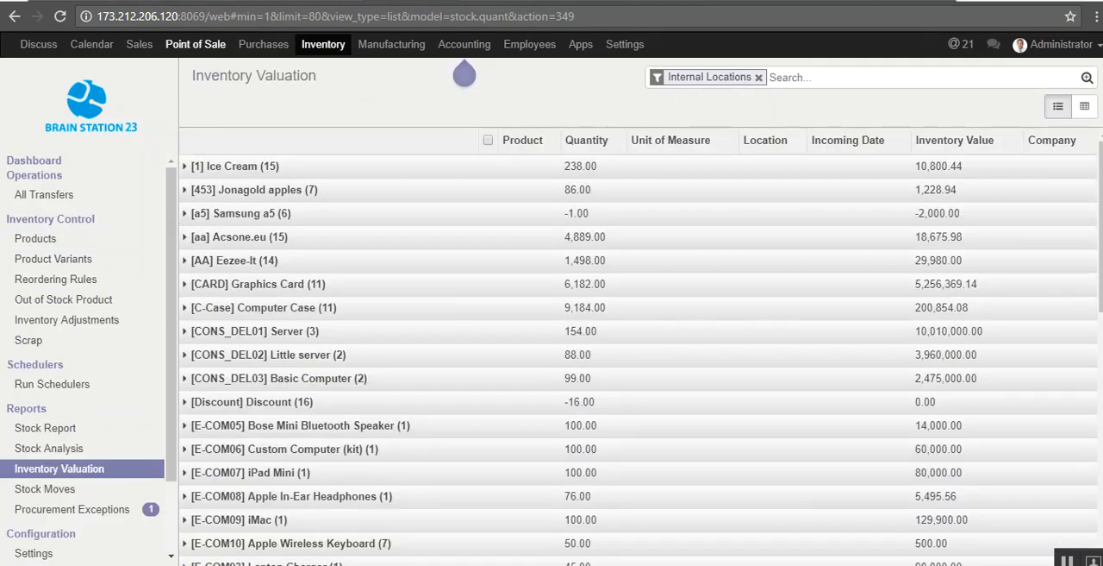
pyautogui.click(500, 0)
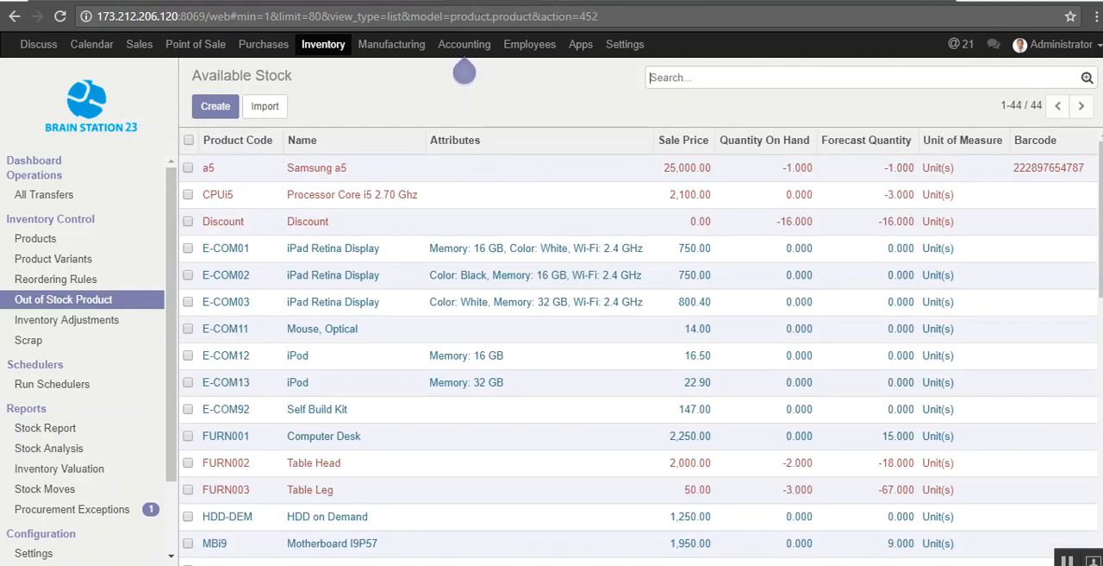
# Step: In the point of sale session, add 25 kg of Jonagold apples and 6 Apple Wireless Keyboards to the cart
pyautogui.click(604, 0)
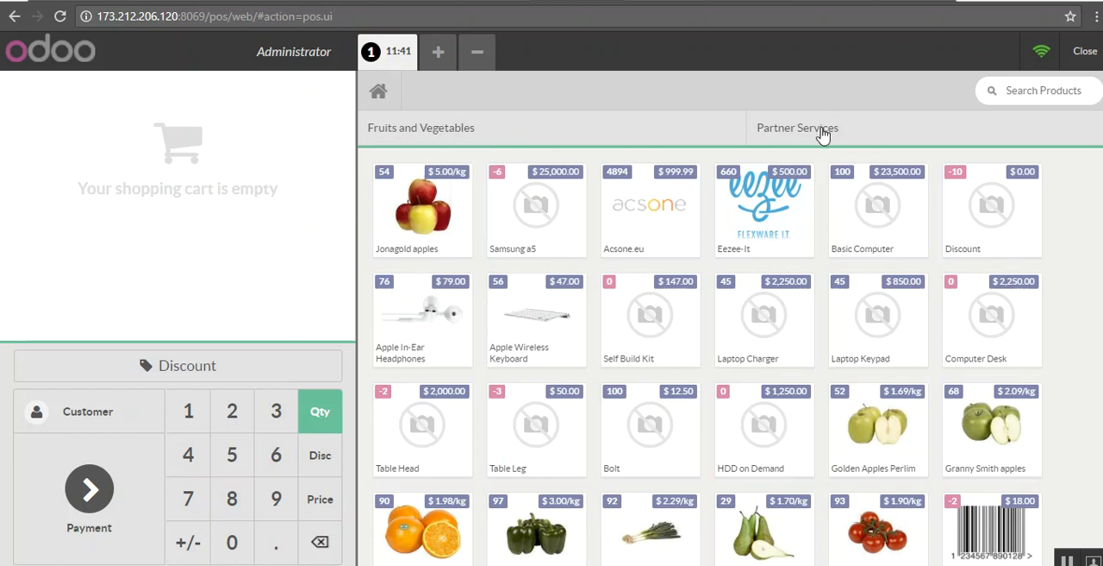
pyautogui.click(434, 226)
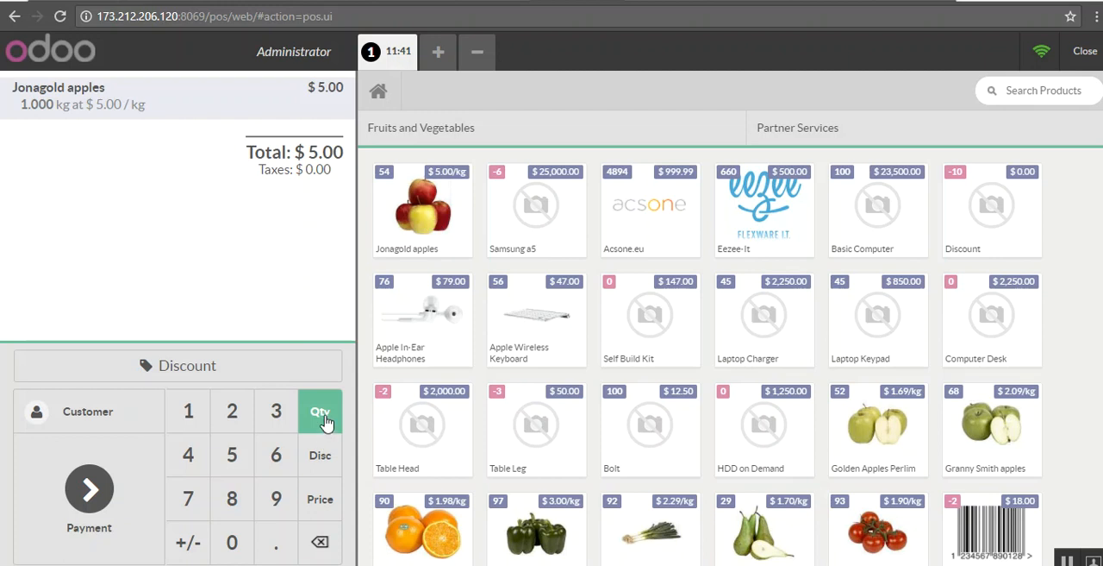
pyautogui.click(238, 422)
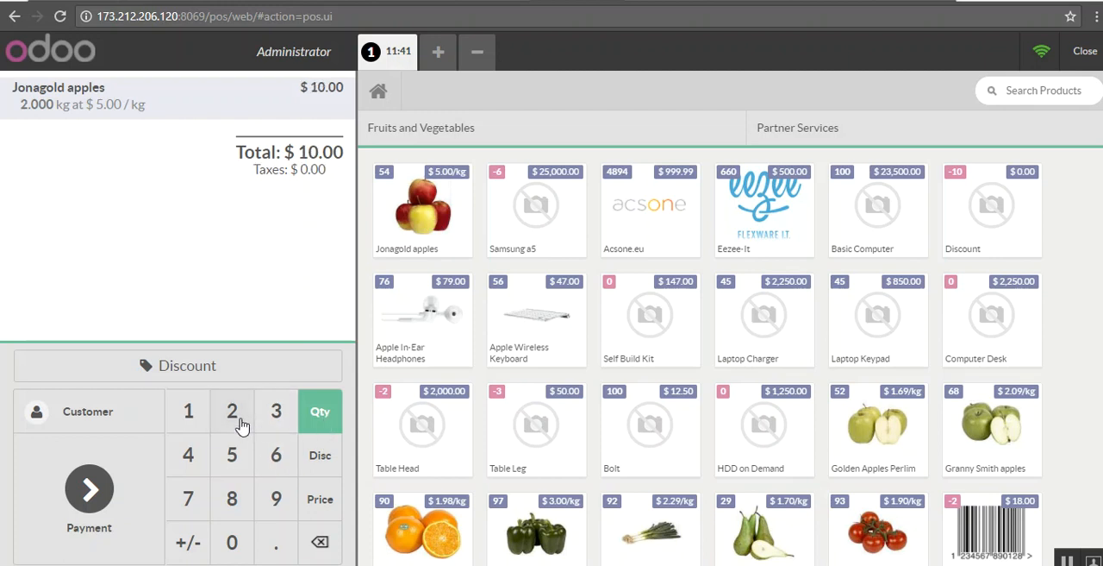
pyautogui.click(238, 458)
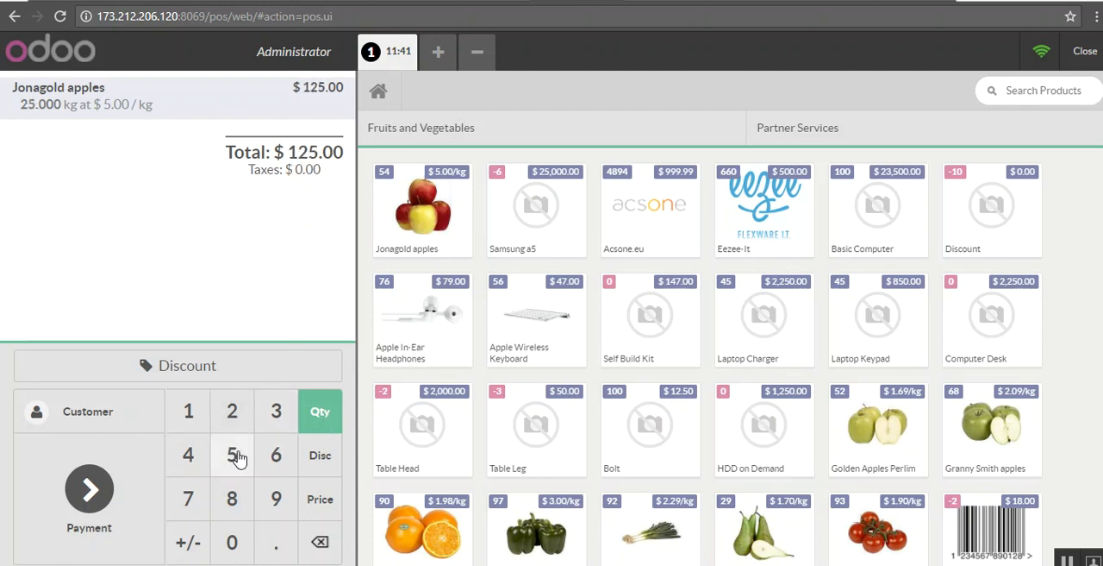
pyautogui.click(560, 307)
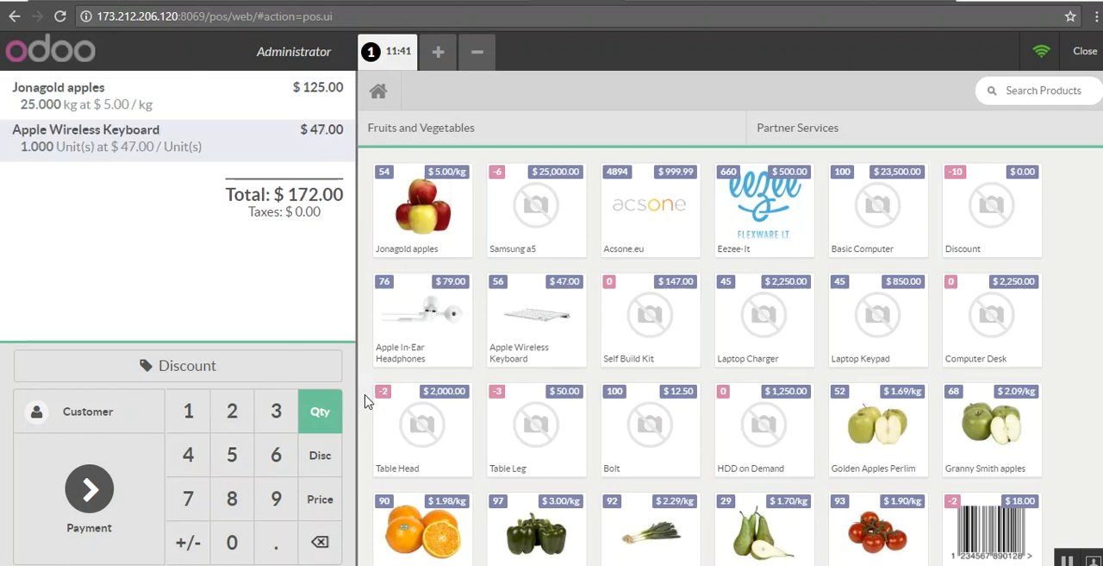
pyautogui.click(274, 462)
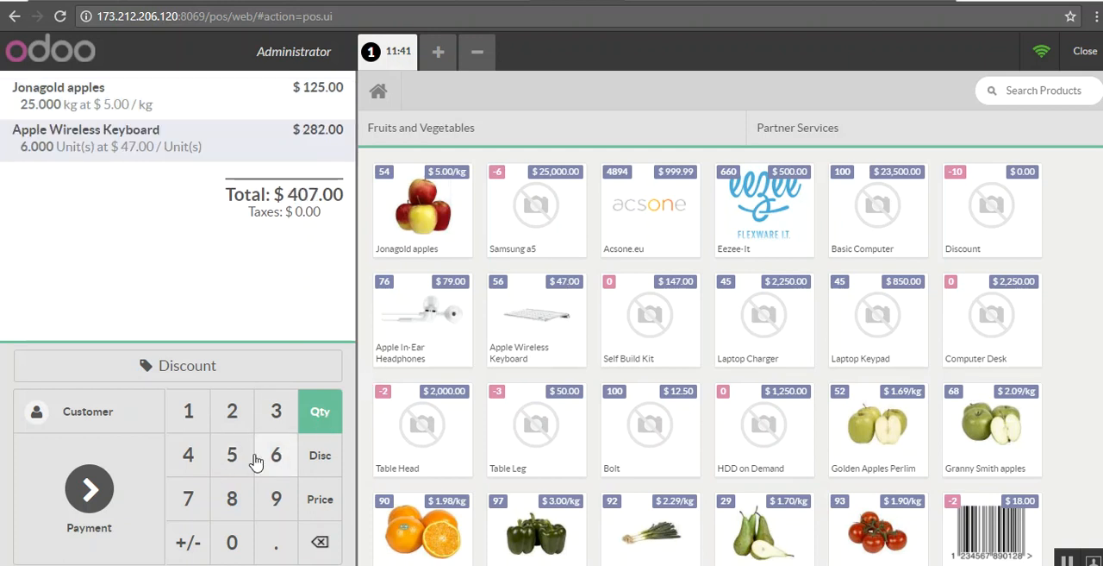
# Step: Set the quantity of the Apple Wireless Keyboard line to 65
pyautogui.click(233, 466)
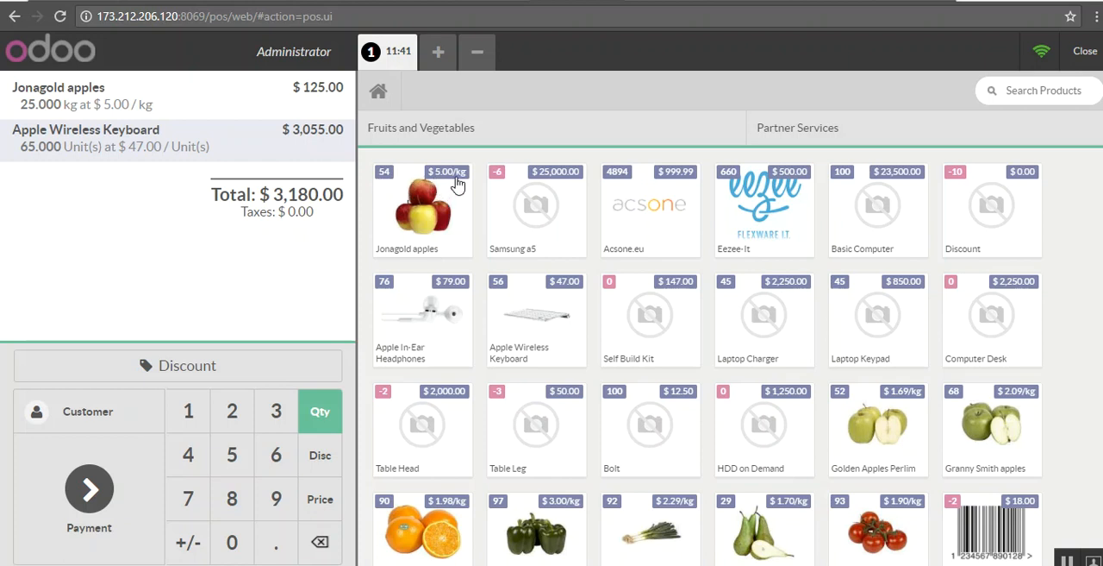
# Step: Try to add a Samsung a5 to the order and remove its line again
pyautogui.click(551, 223)
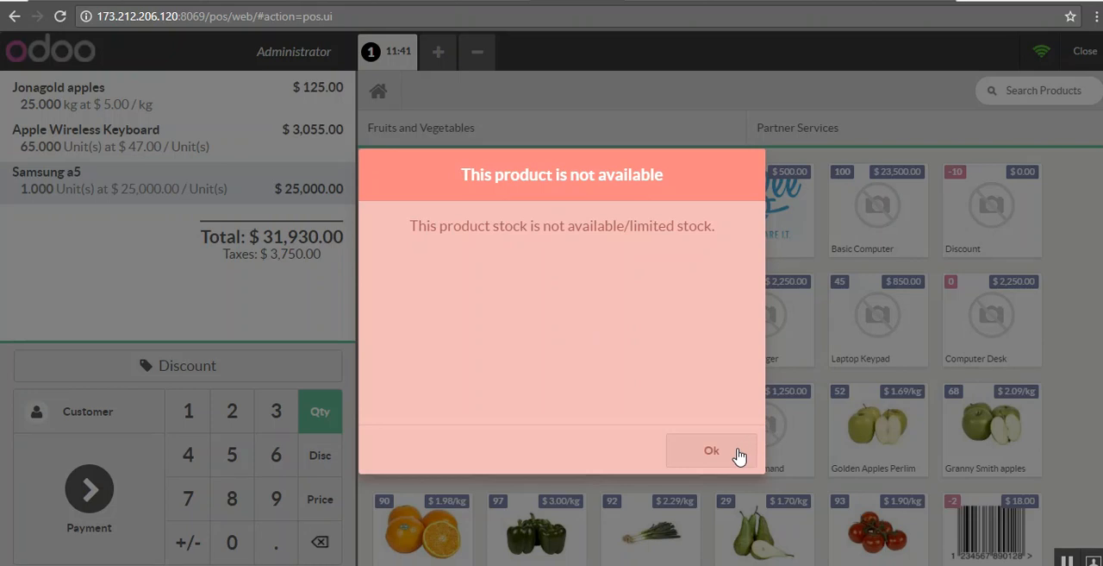
pyautogui.click(711, 450)
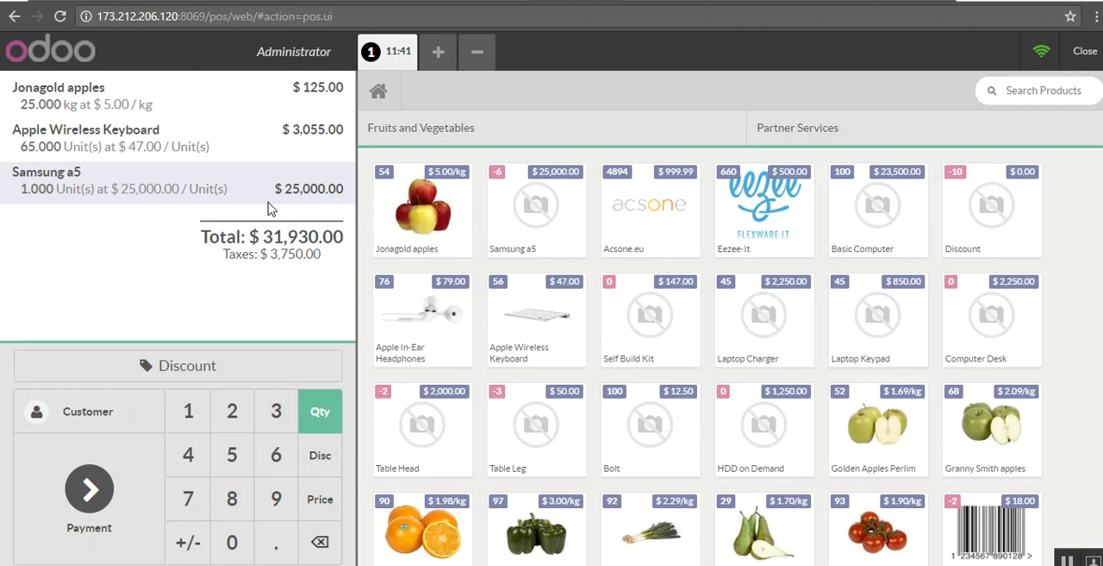
pyautogui.click(319, 542)
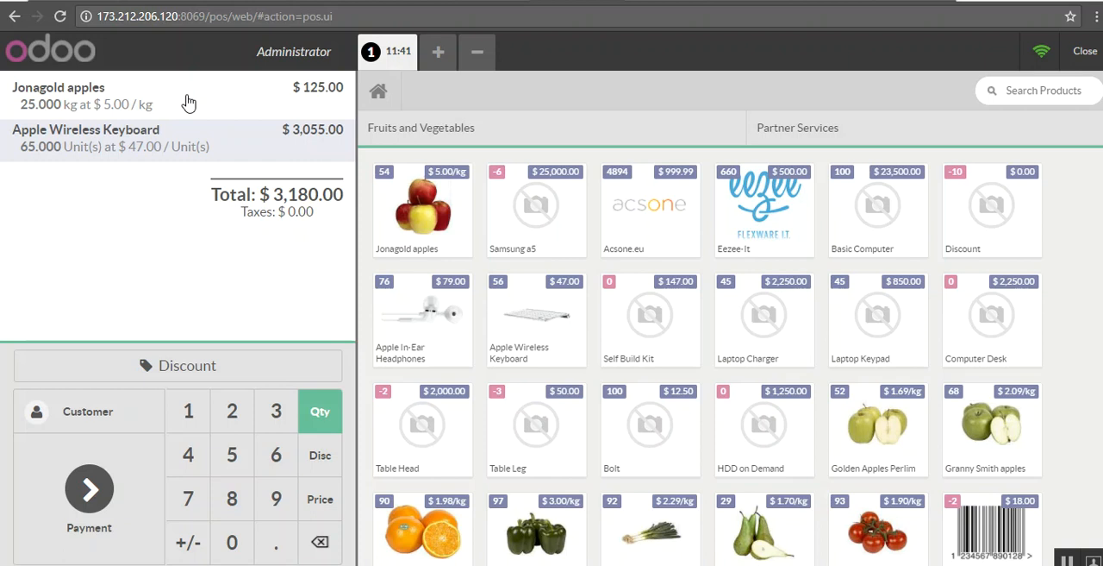
# Step: Apply a 5% discount to the Apple Wireless Keyboard line and another 5% discount to the whole order
pyautogui.click(324, 466)
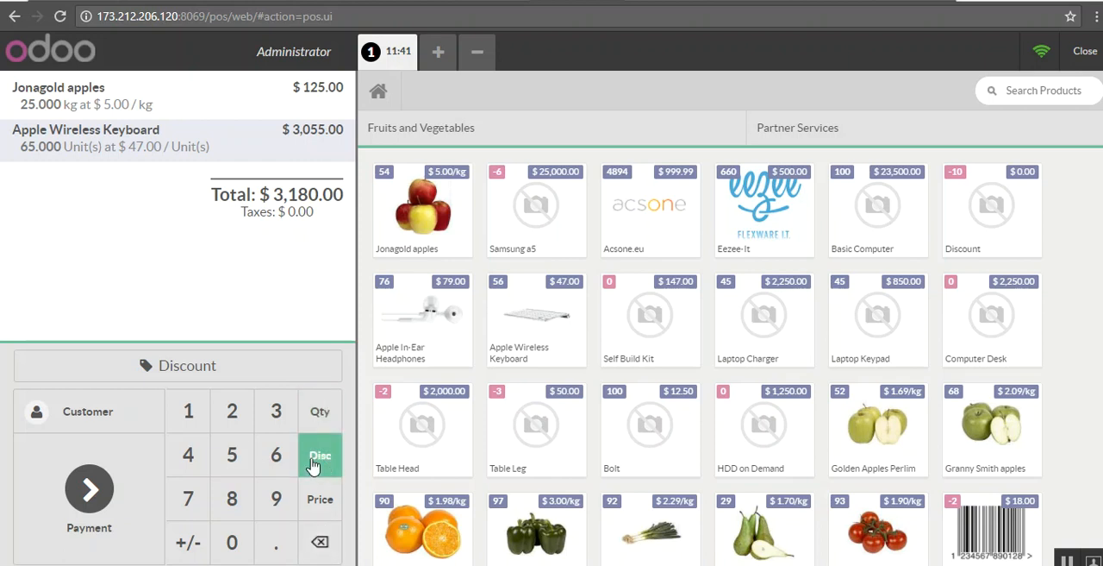
pyautogui.click(233, 458)
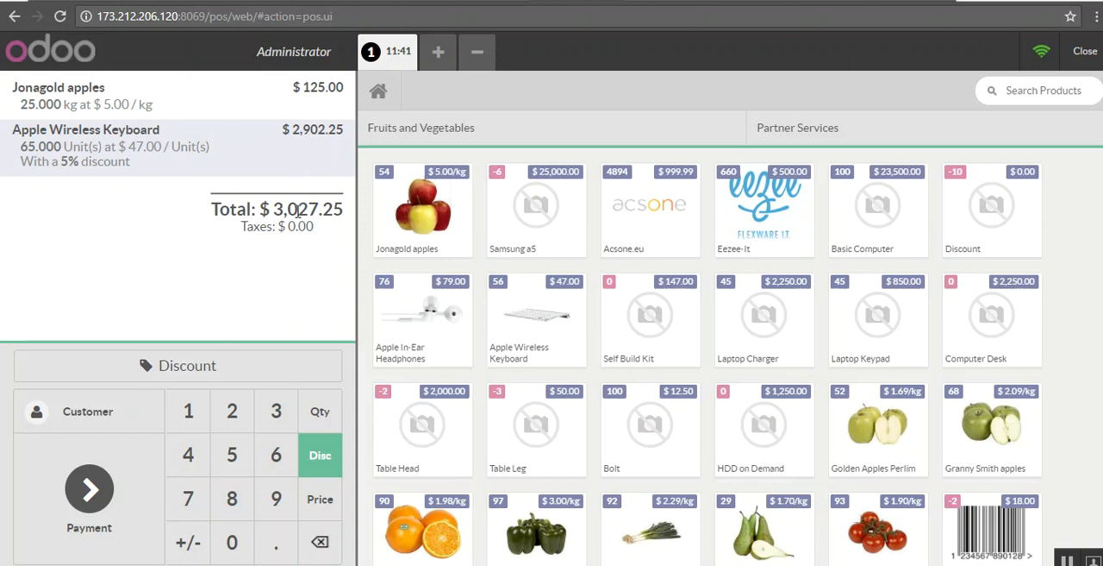
pyautogui.click(251, 367)
pyautogui.click(536, 316)
pyautogui.click(603, 470)
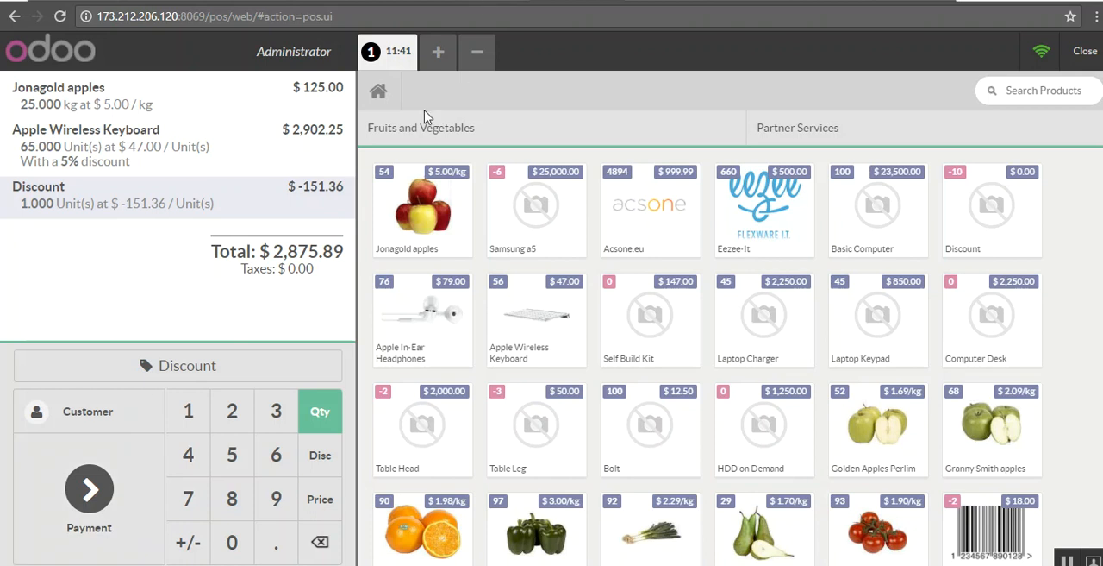
# Step: Create a second order with Jonagold apples, Samsung a5, Apple In-Ear Headphones and a Laptop Charger, leaving its serial number empty
pyautogui.click(439, 53)
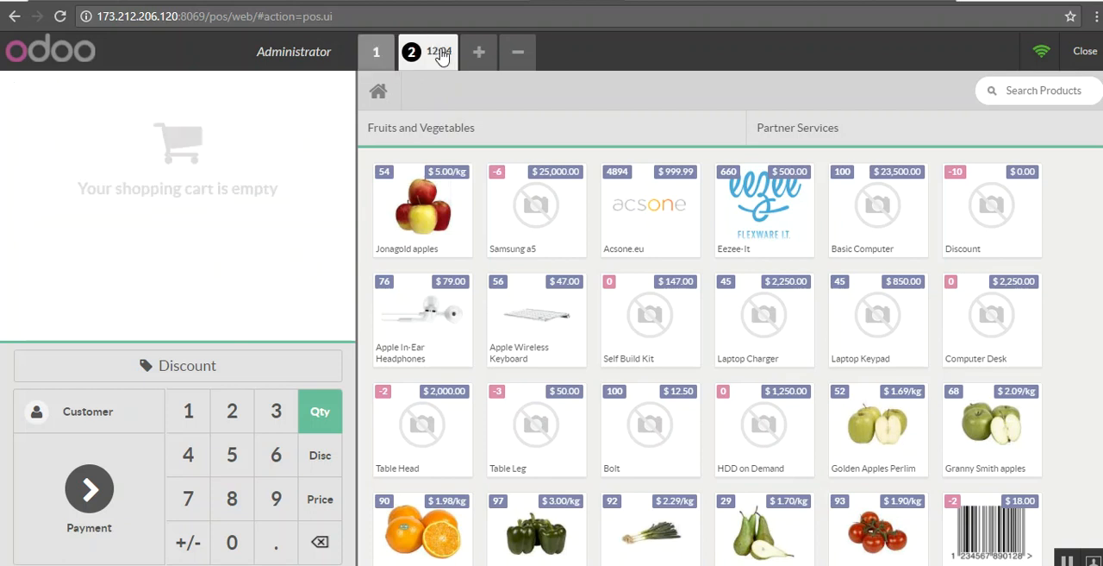
pyautogui.click(439, 220)
pyautogui.click(537, 205)
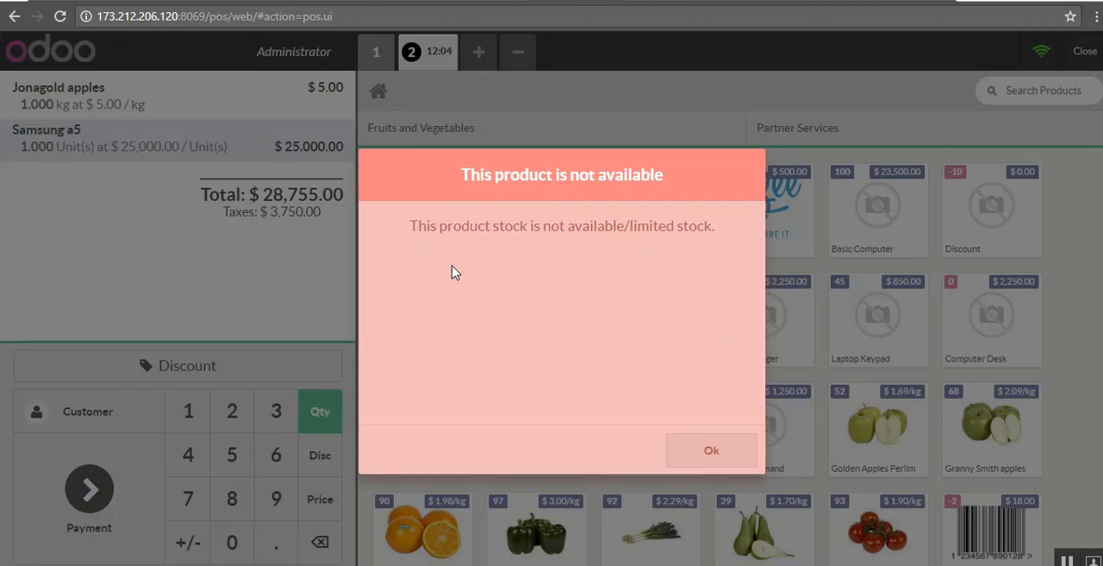
pyautogui.click(687, 450)
pyautogui.click(433, 333)
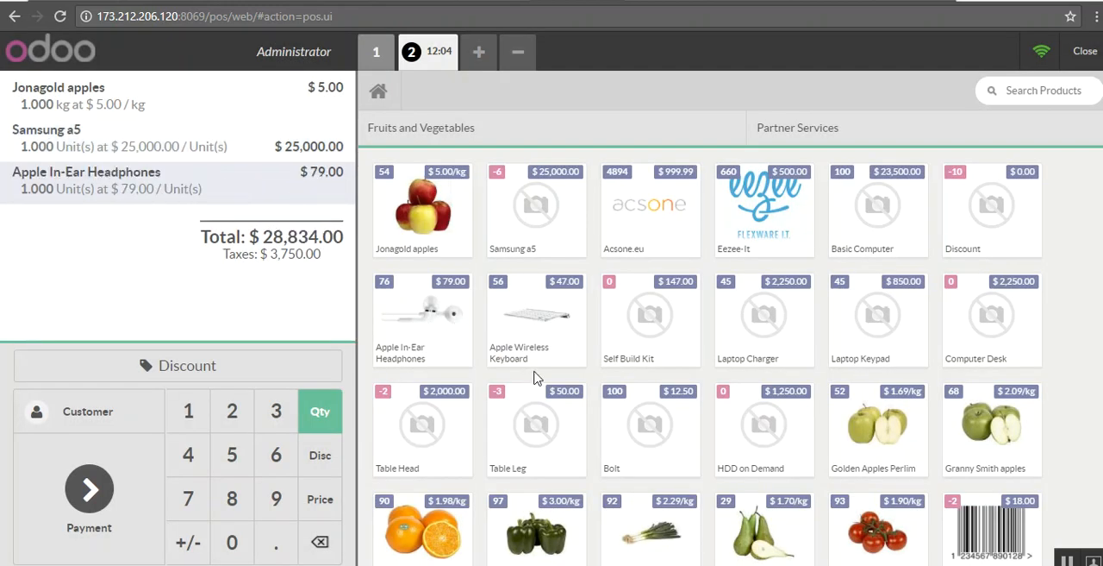
pyautogui.click(754, 319)
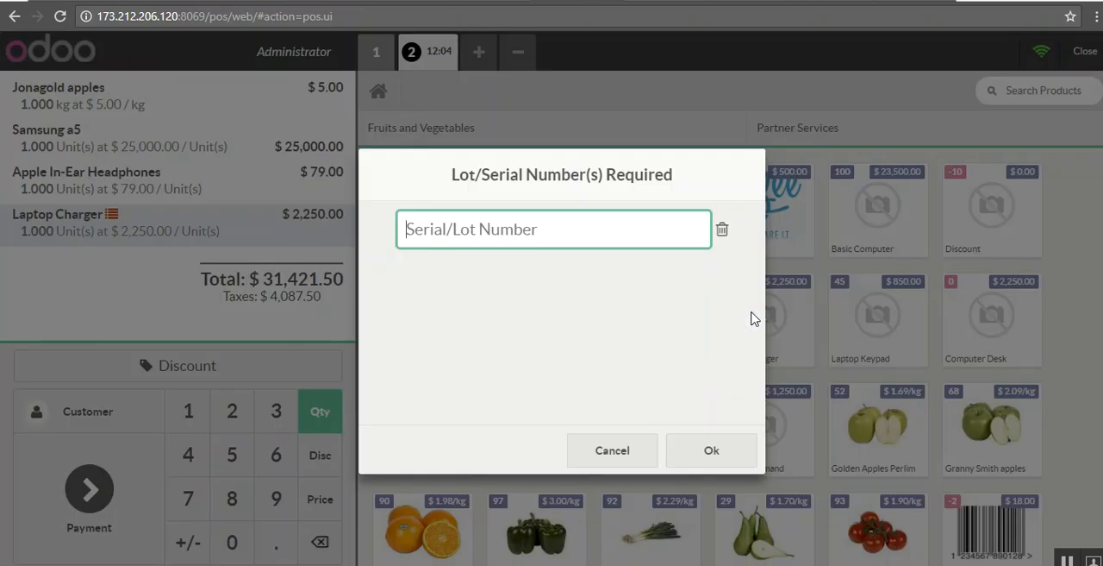
pyautogui.click(720, 452)
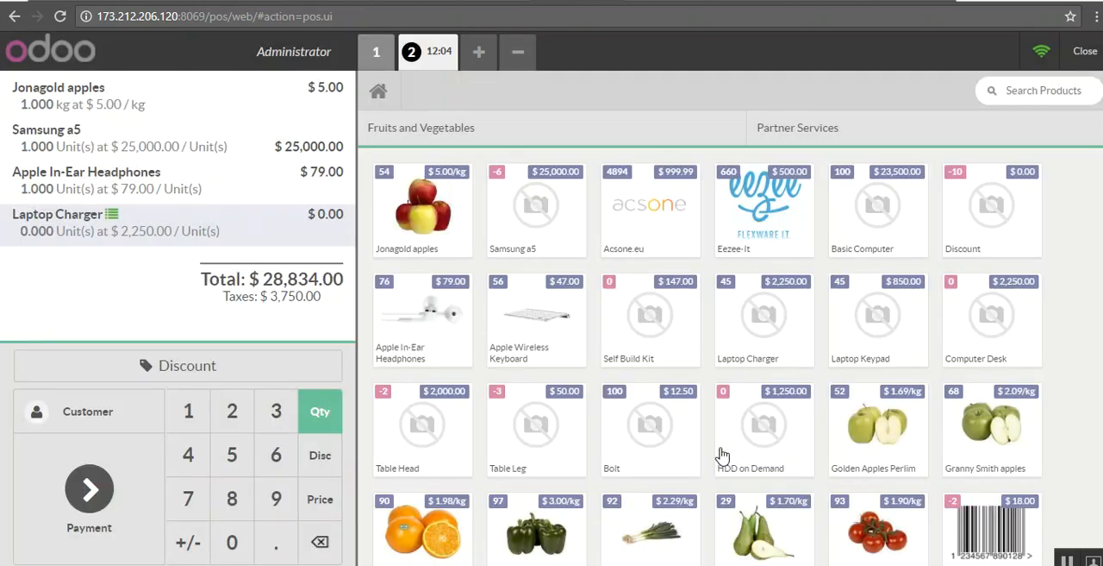
# Step: Pay the first order with 2,000 in Cash (BDT) and the remainder by Bank (BDT), validate it and proceed to the next order
pyautogui.click(377, 51)
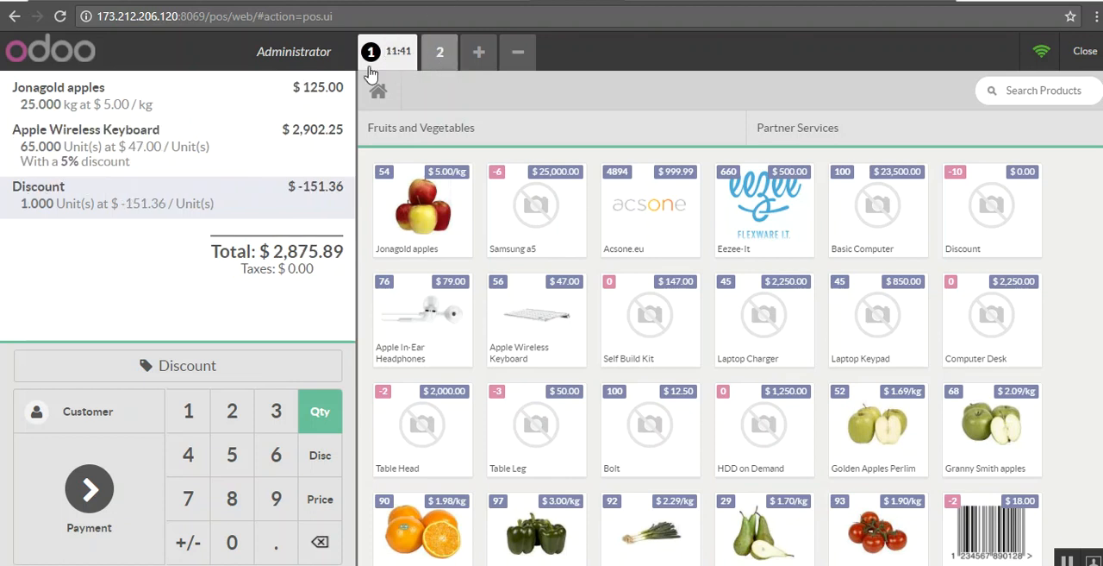
pyautogui.click(91, 496)
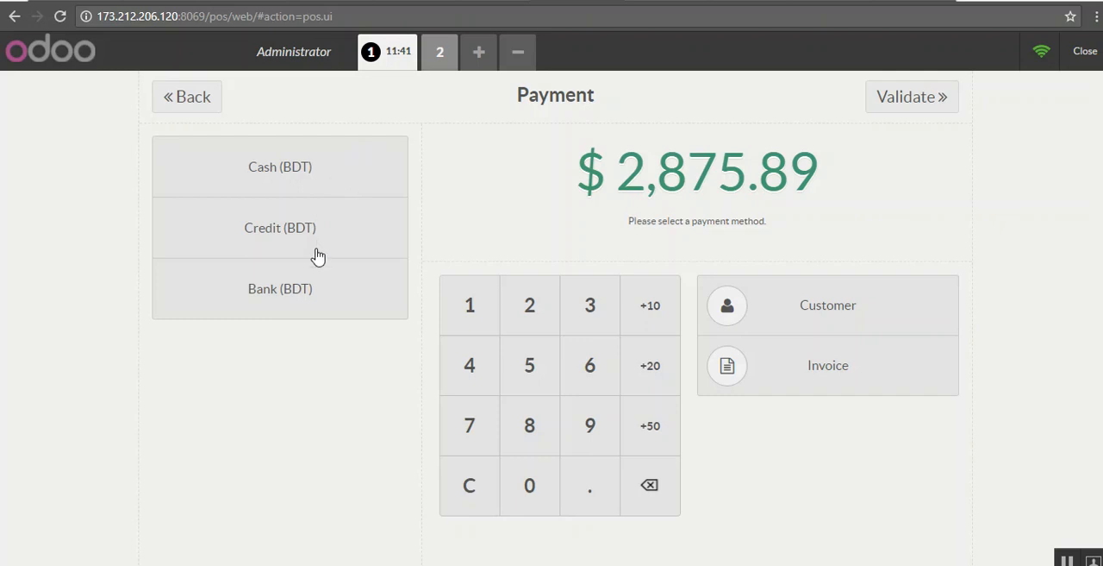
pyautogui.click(330, 177)
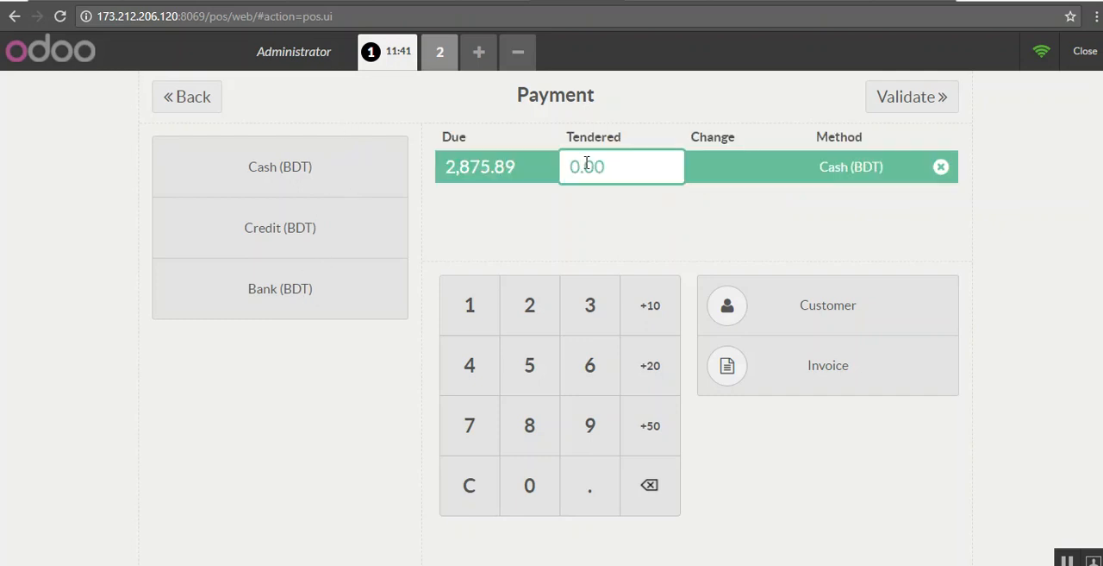
pyautogui.write('2000')
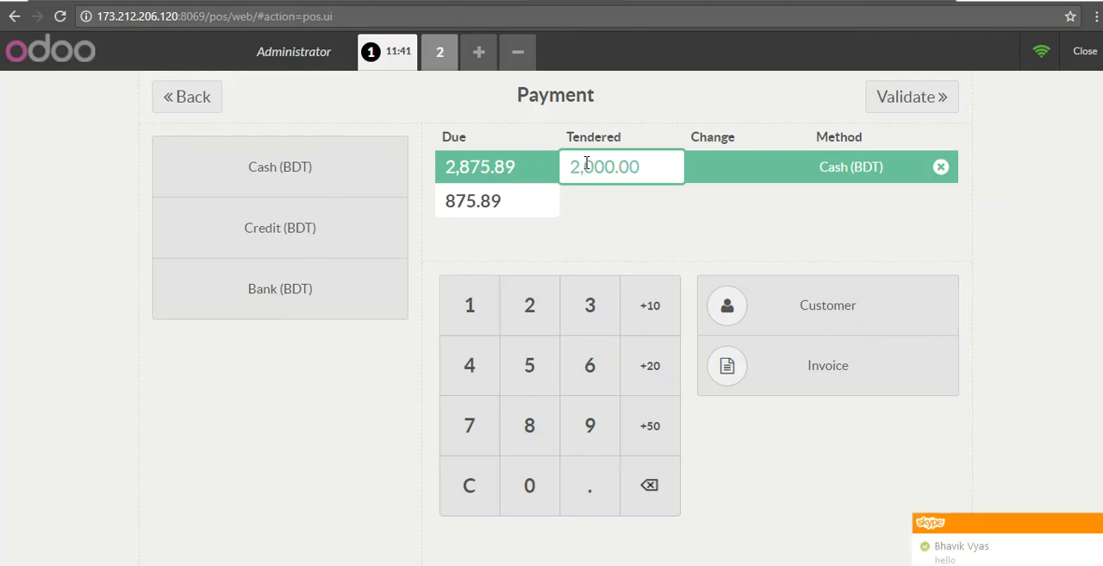
pyautogui.click(283, 295)
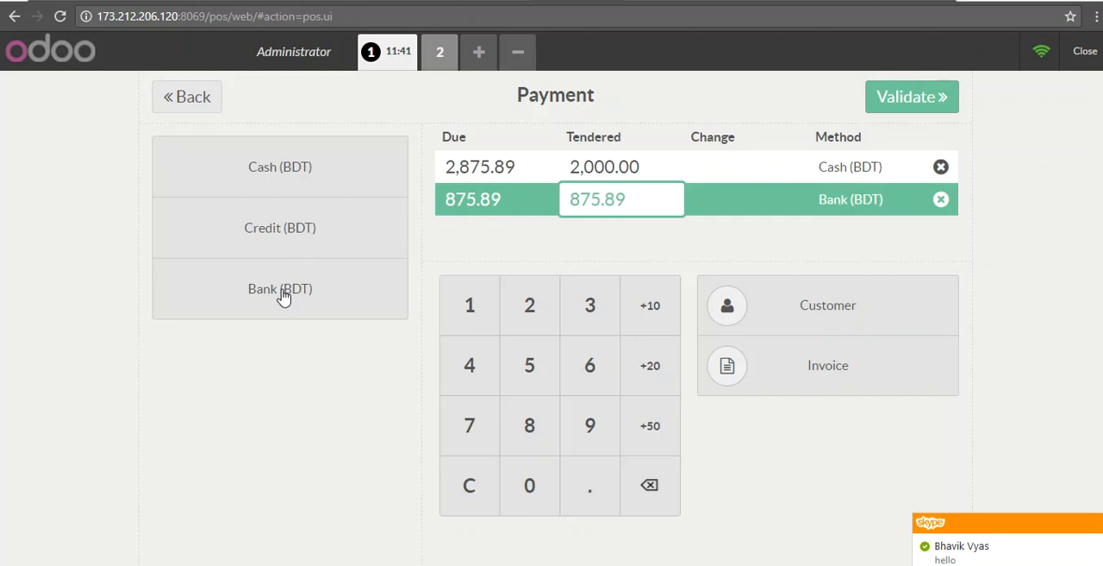
pyautogui.click(912, 97)
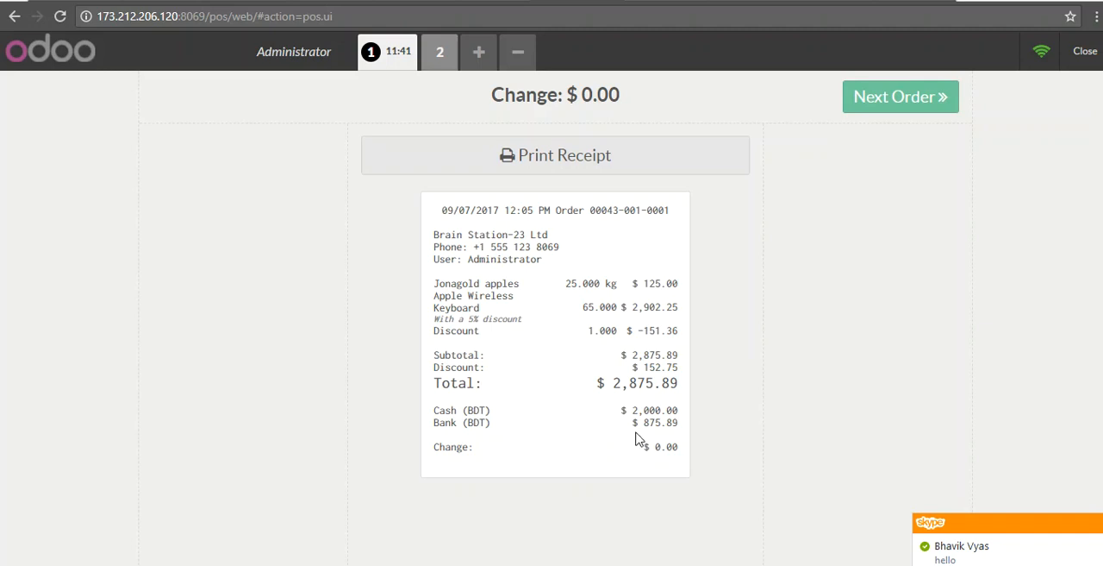
pyautogui.click(924, 98)
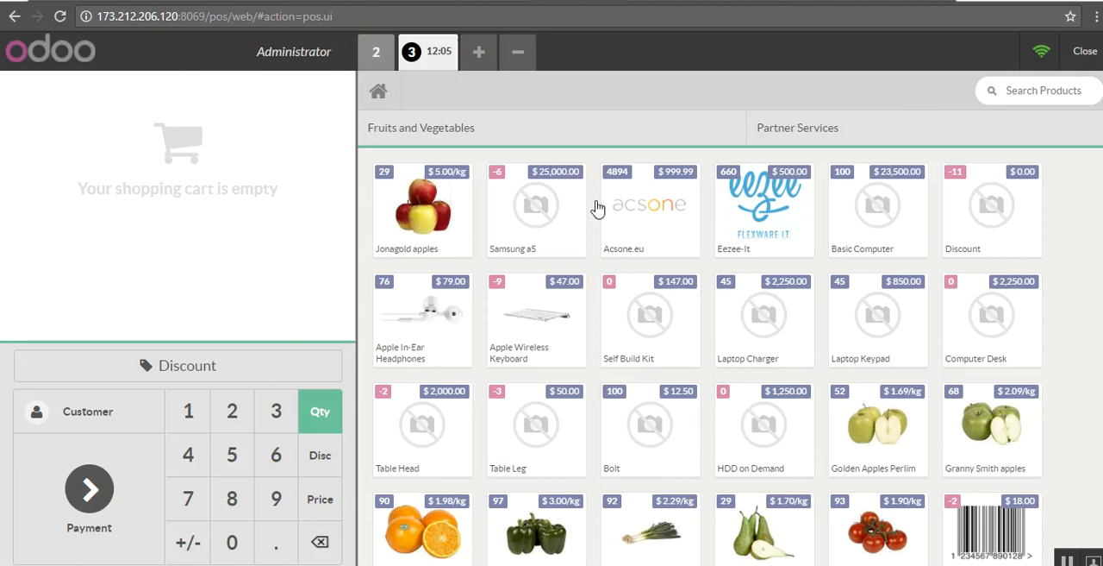
# Step: Sell 3 kg of Jonagold apples for 20 tendered in Cash (BDT), validate the payment and proceed to the next order
pyautogui.click(393, 189)
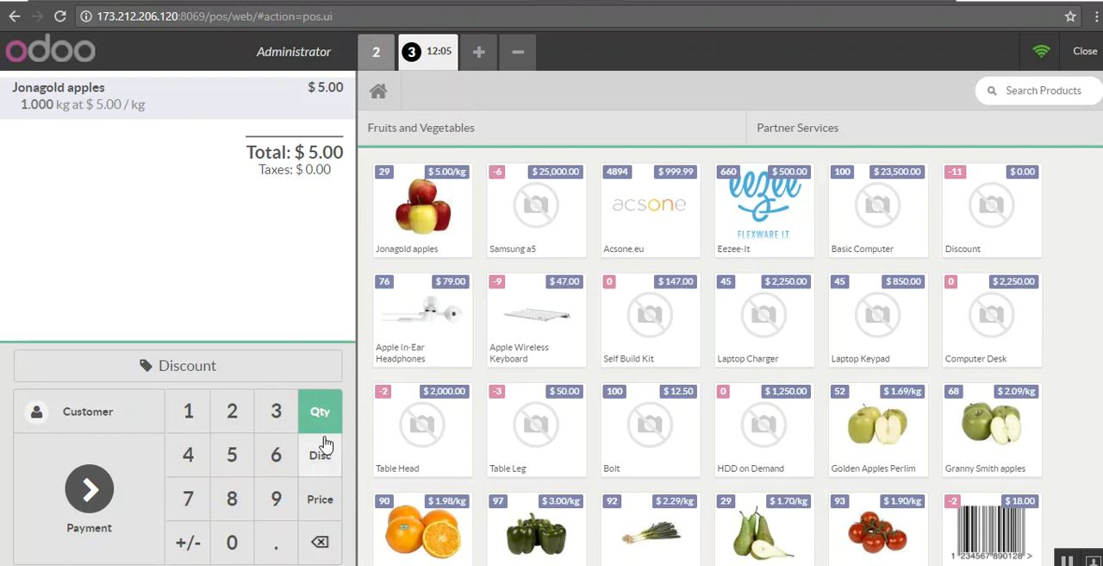
pyautogui.click(278, 428)
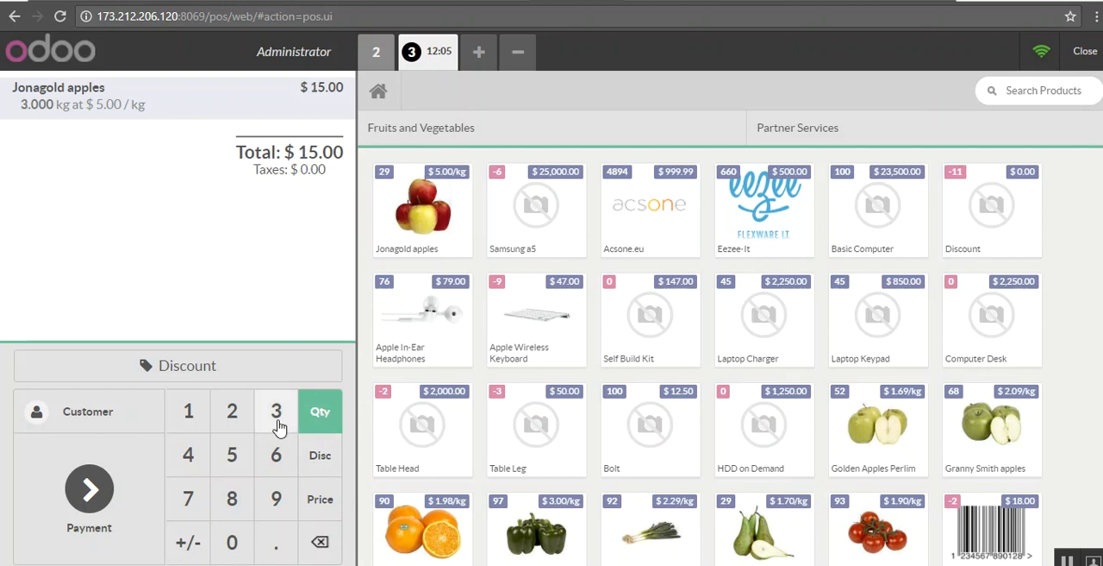
pyautogui.click(90, 523)
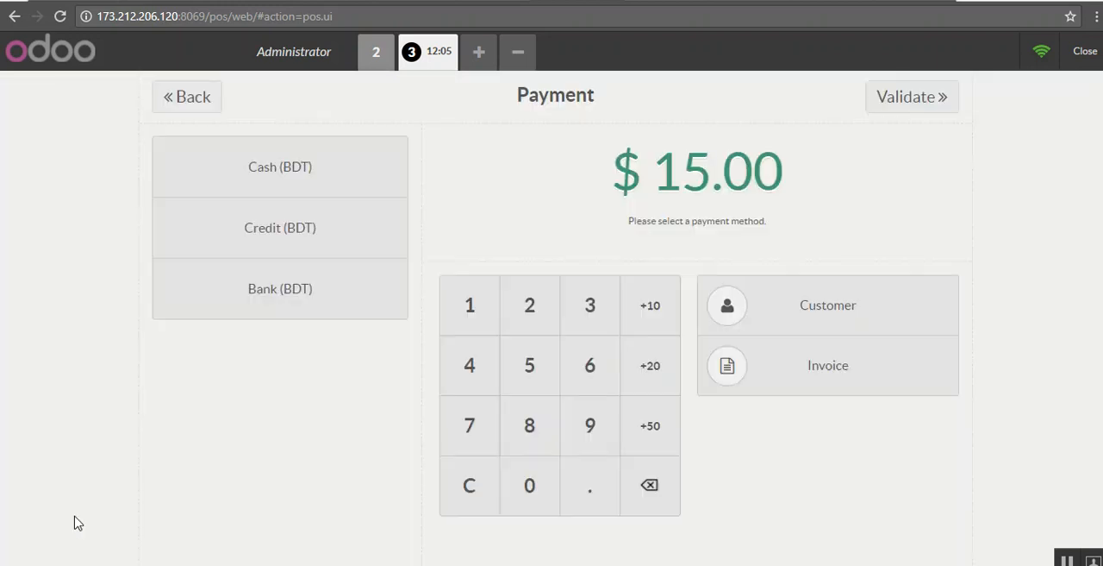
pyautogui.click(320, 167)
pyautogui.write('20')
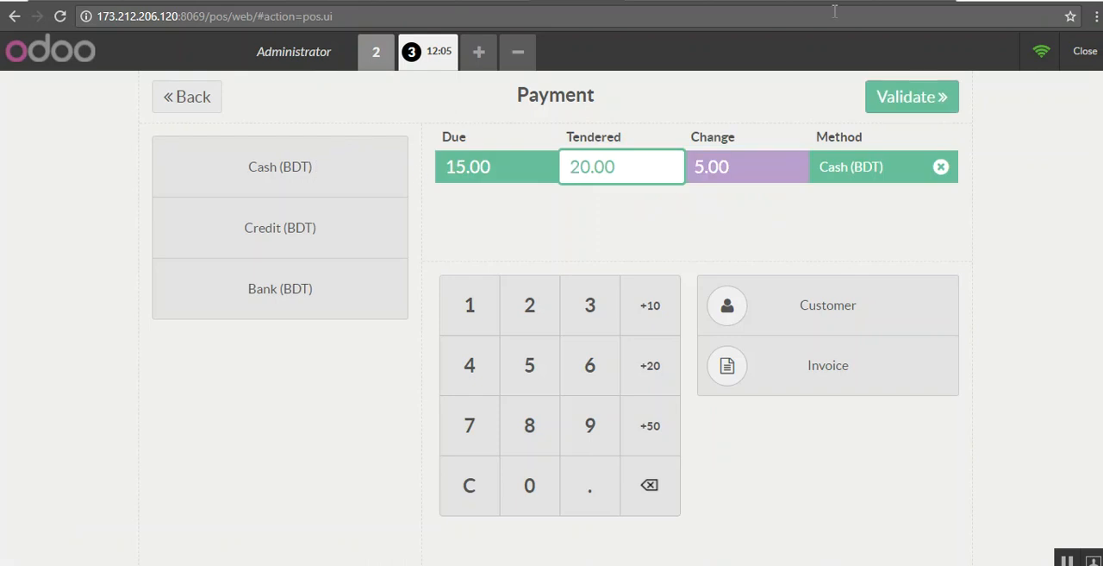
pyautogui.click(936, 98)
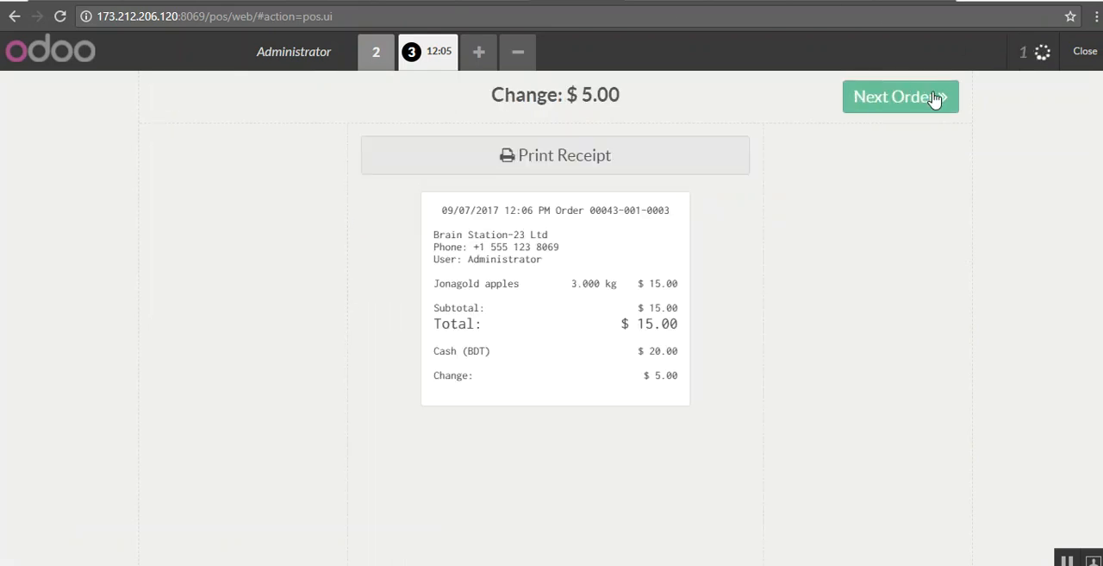
pyautogui.click(938, 98)
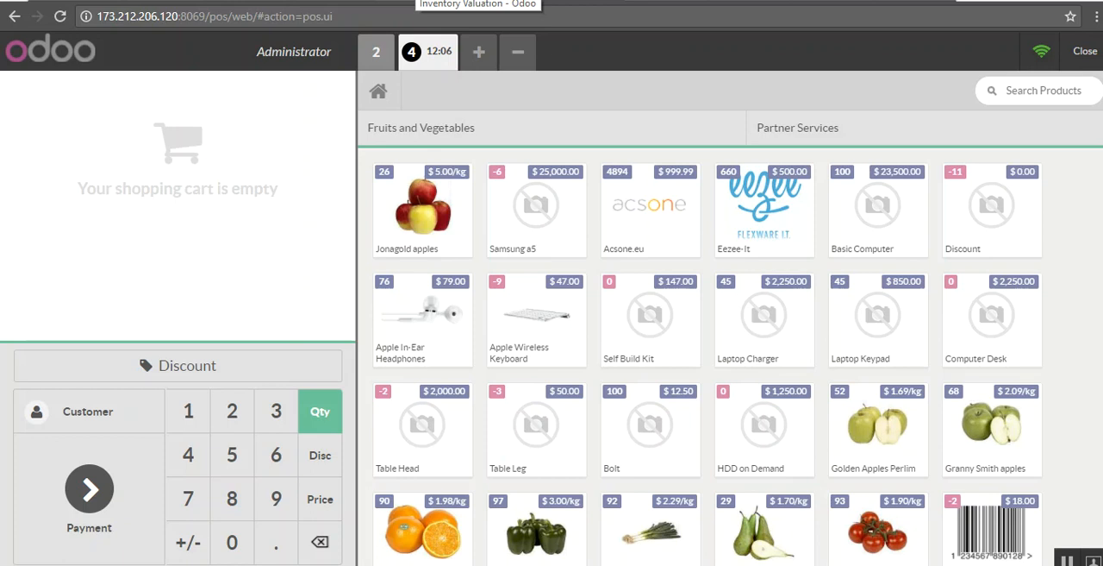
# Step: In the Inventory app, generate the Stock Report as a PDF with the date filter Select Date and start date 09/01/2017
pyautogui.click(477, 1)
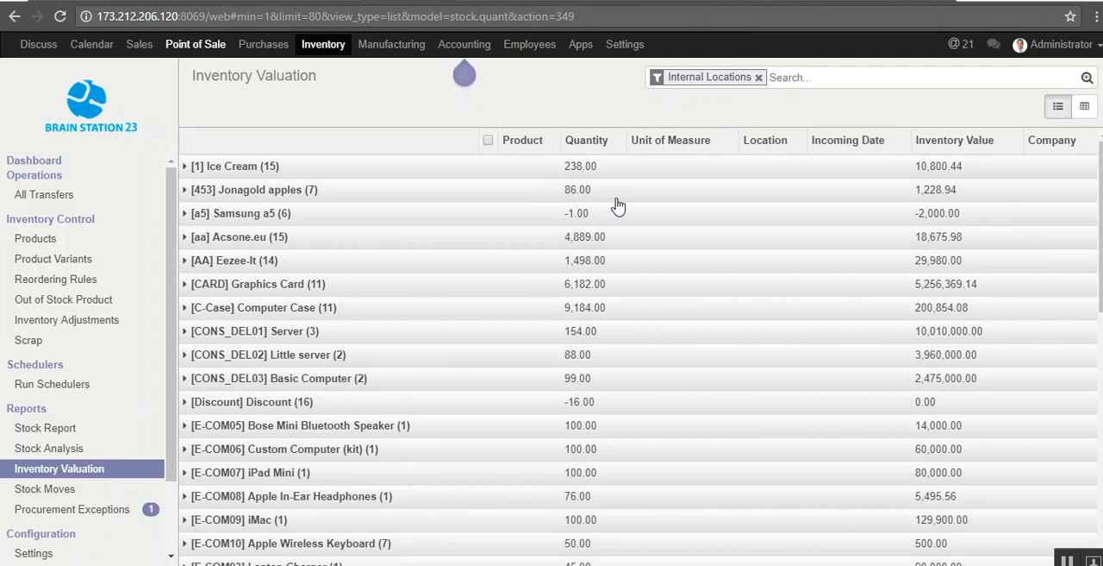
pyautogui.moveTo(169, 404)
pyautogui.mouseDown()
pyautogui.moveTo(169, 429)
pyautogui.moveTo(169, 411)
pyautogui.mouseUp()
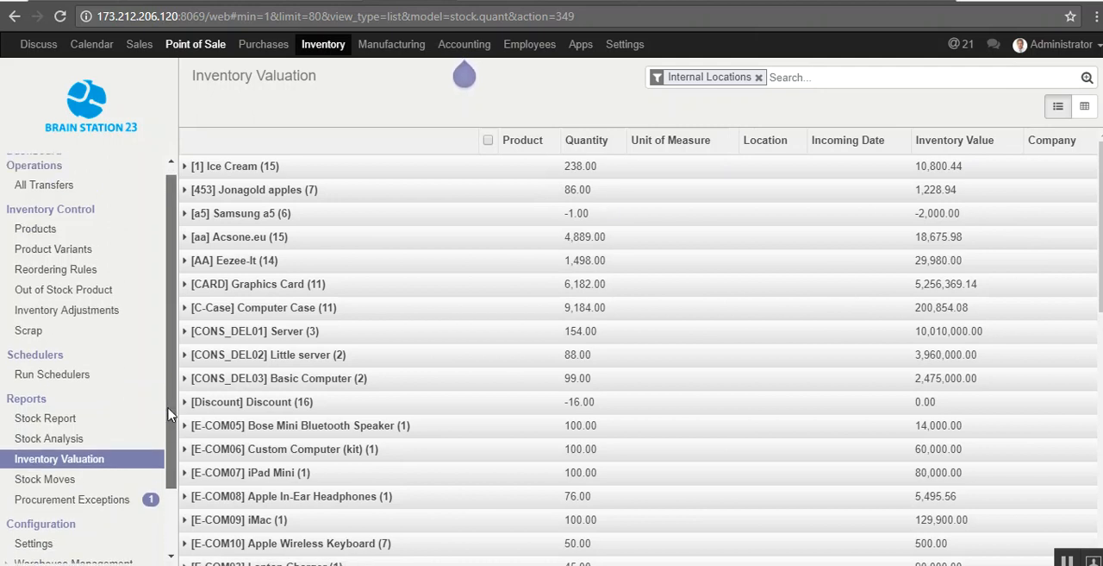
pyautogui.click(61, 421)
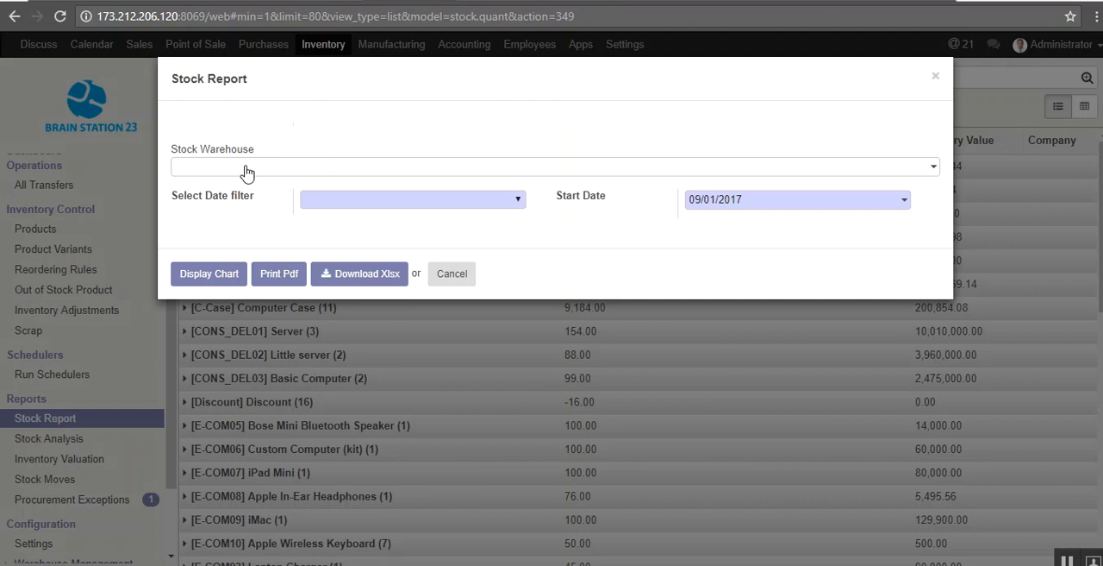
pyautogui.click(395, 202)
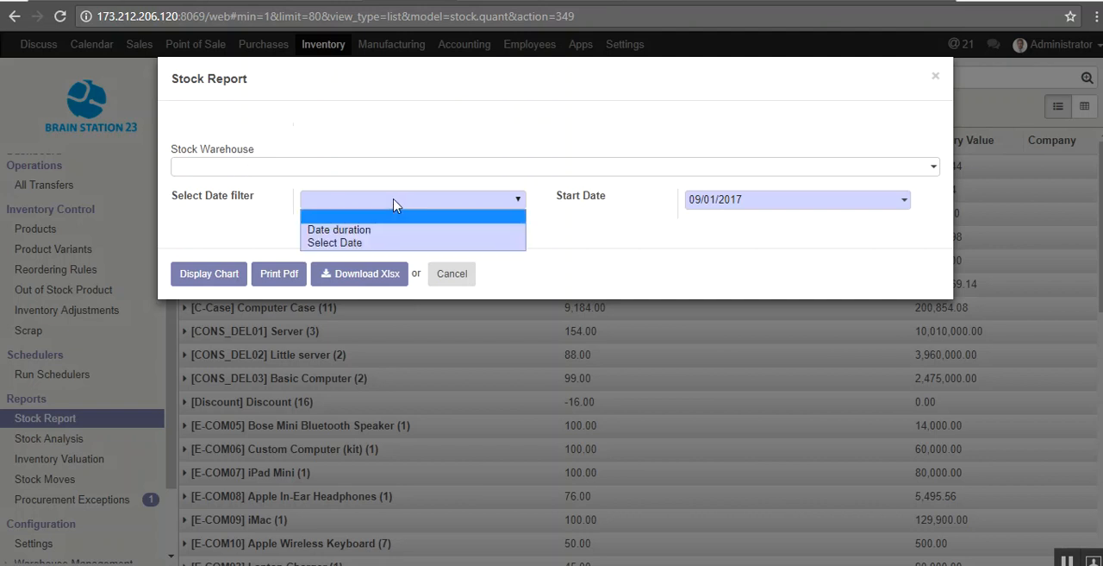
pyautogui.click(380, 243)
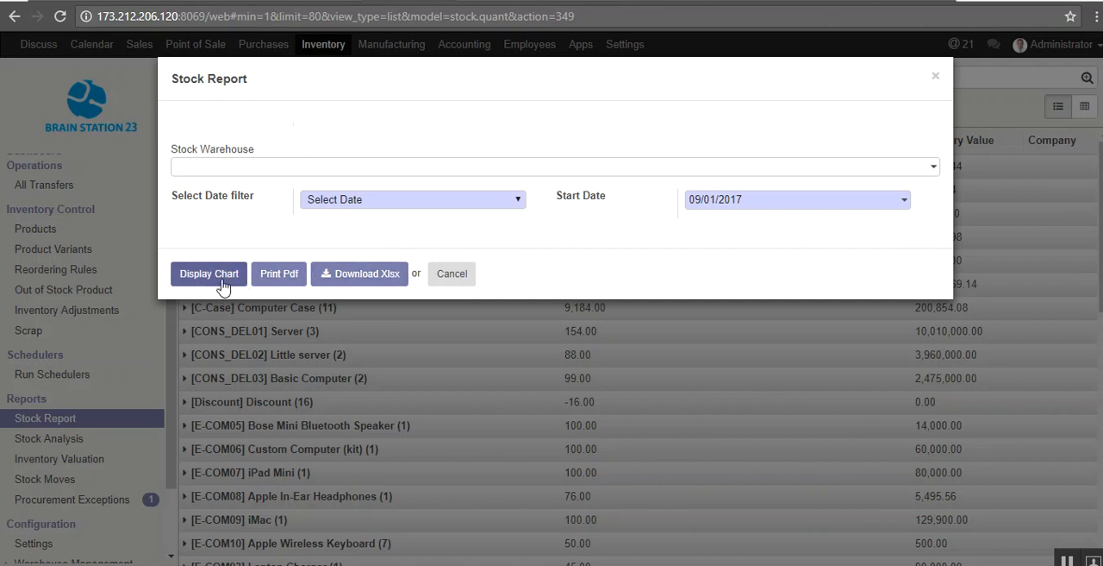
pyautogui.click(279, 274)
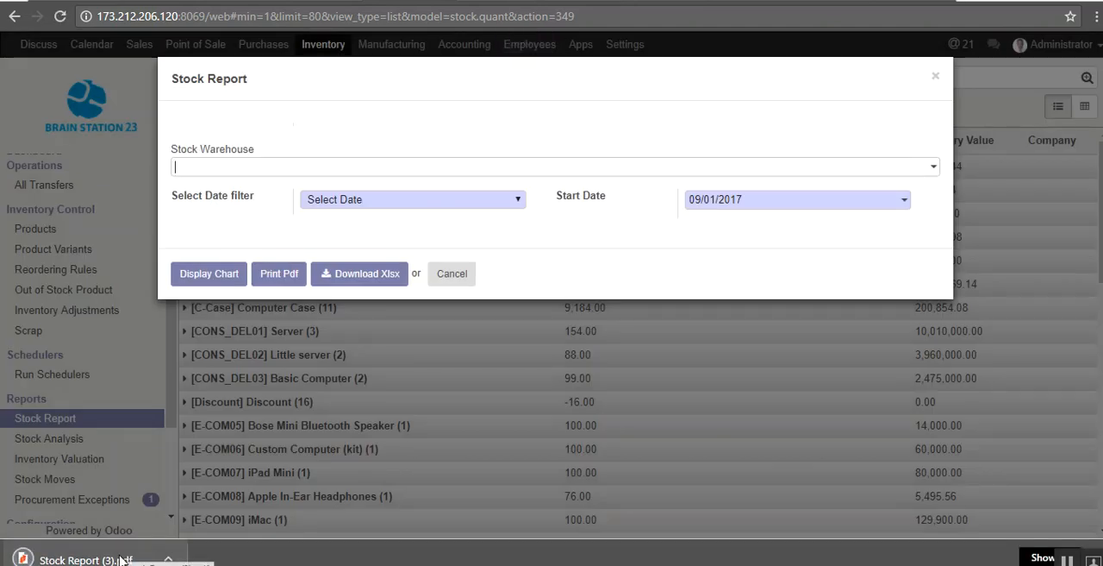
# Step: Open the downloaded stock report PDF and examine the closing quantities and stock values for each warehouse
pyautogui.click(121, 559)
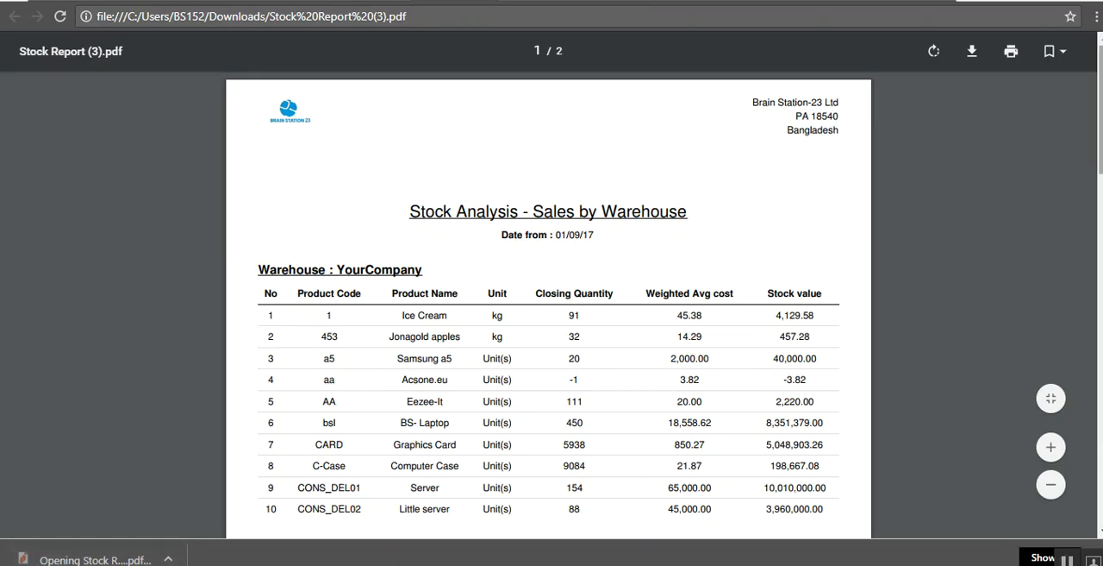
pyautogui.scroll(-1, 551, 301)
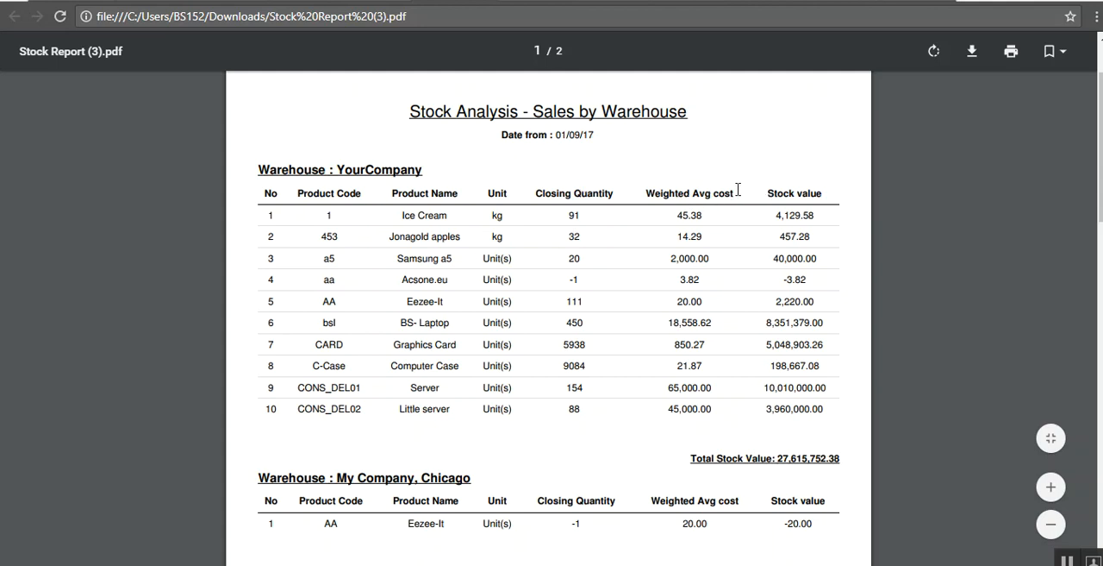
pyautogui.scroll(-2, 1100, 217)
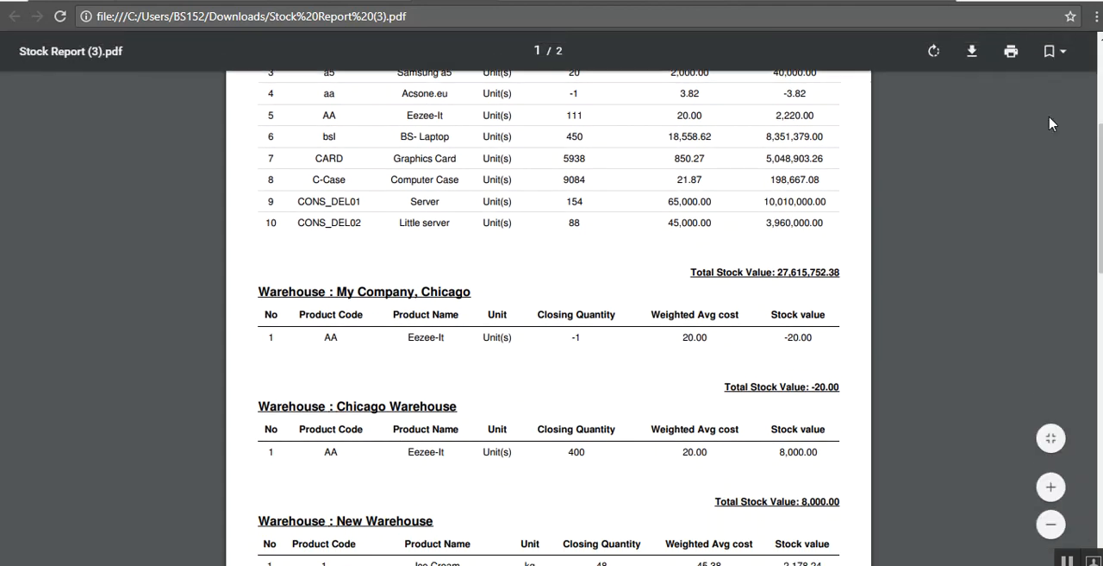
pyautogui.scroll(-2, 1100, 99)
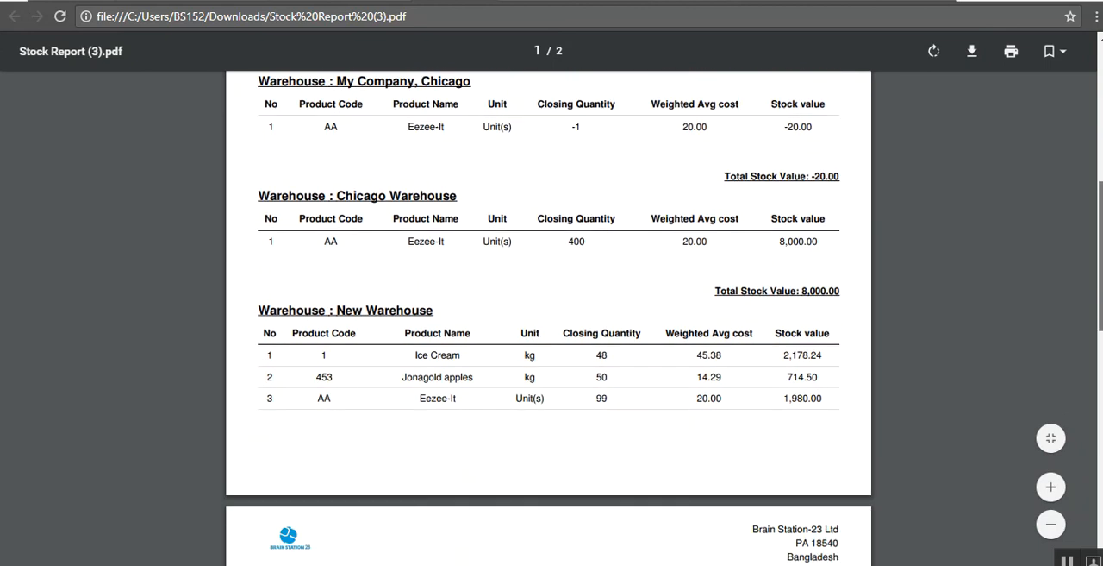
# Step: Examine the remaining warehouse stock values in the stock report PDF, close it and dismiss the Stock Report dialog
pyautogui.scroll(-4, 549, 302)
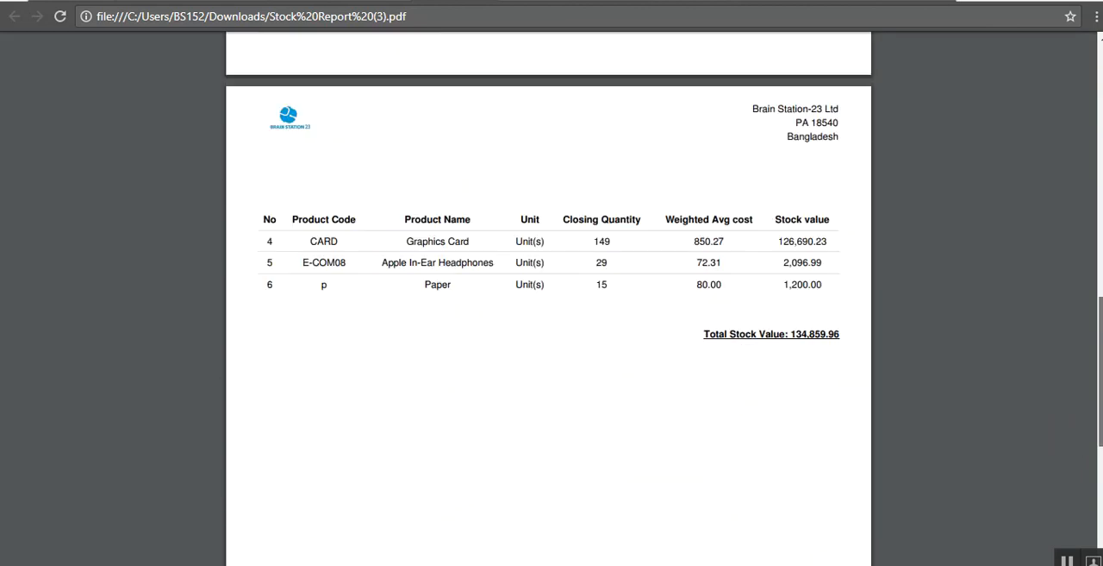
pyautogui.moveTo(1101, 319); pyautogui.dragTo(1101, 67)
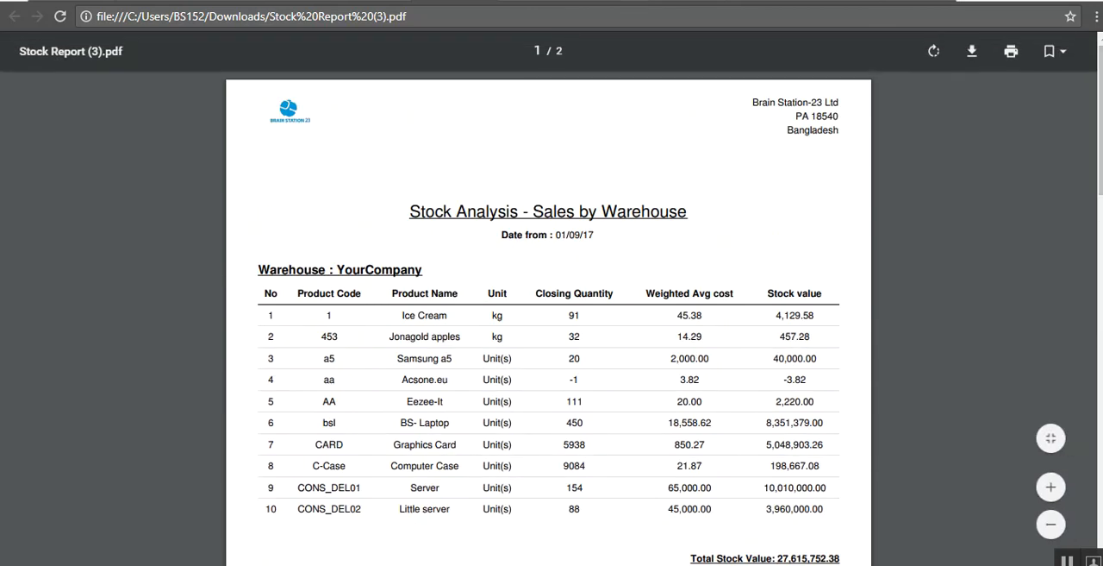
pyautogui.hotkey('ctrl', 'w')
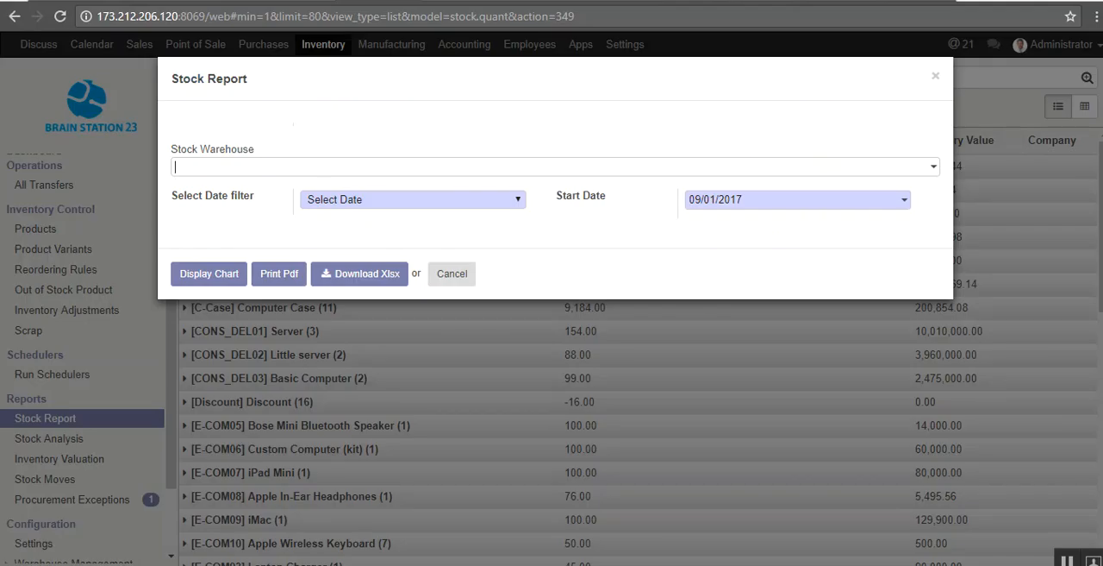
pyautogui.click(437, 277)
# Step: Open the Stock Analysis report options, look through the available stock warehouses and dismiss the dialog without generating a report
pyautogui.click(39, 438)
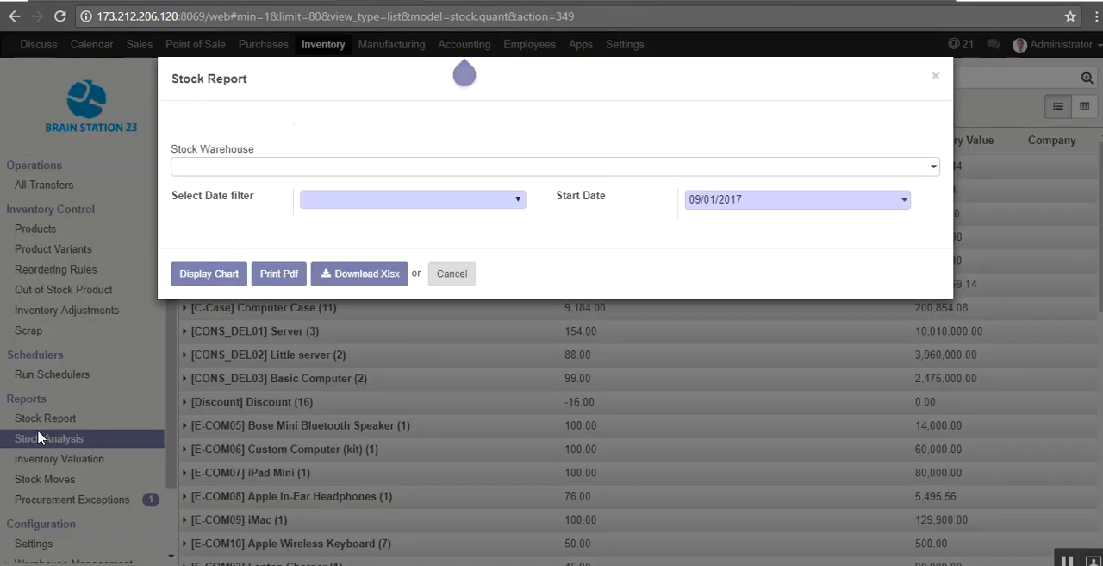
pyautogui.click(396, 177)
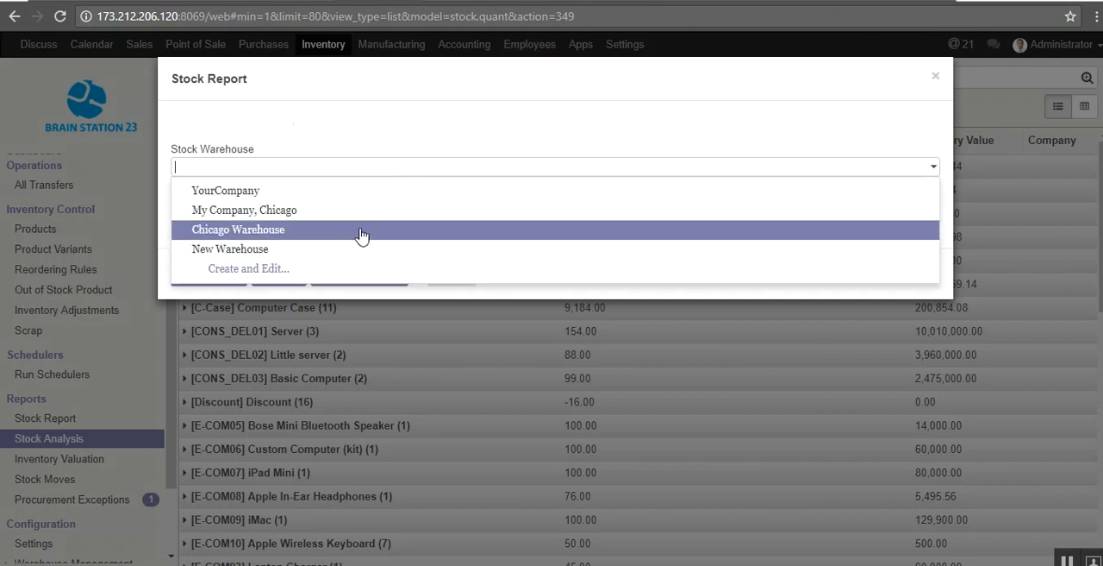
pyautogui.click(398, 140)
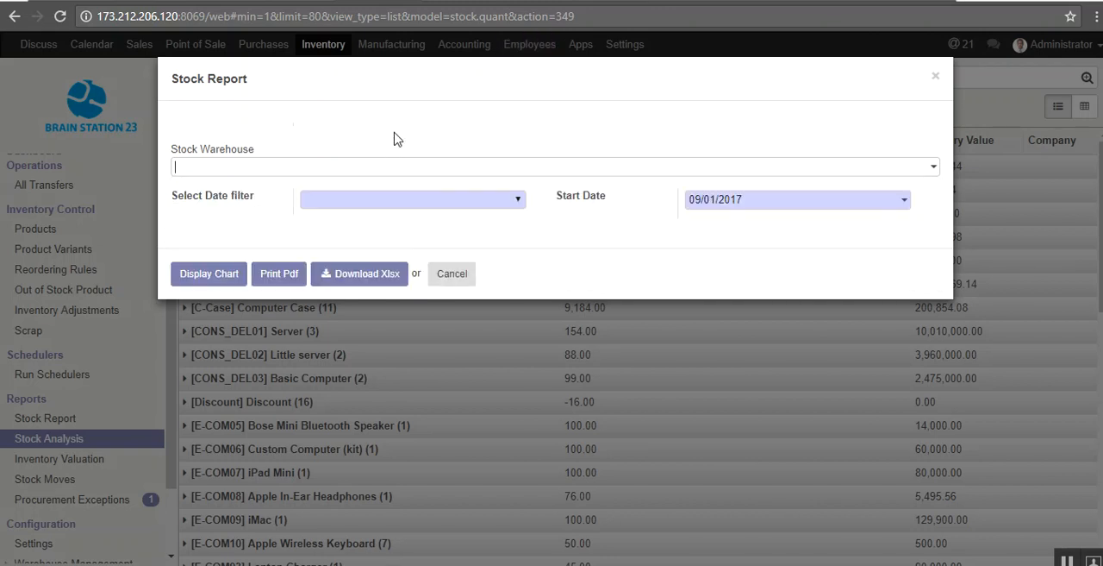
pyautogui.click(457, 275)
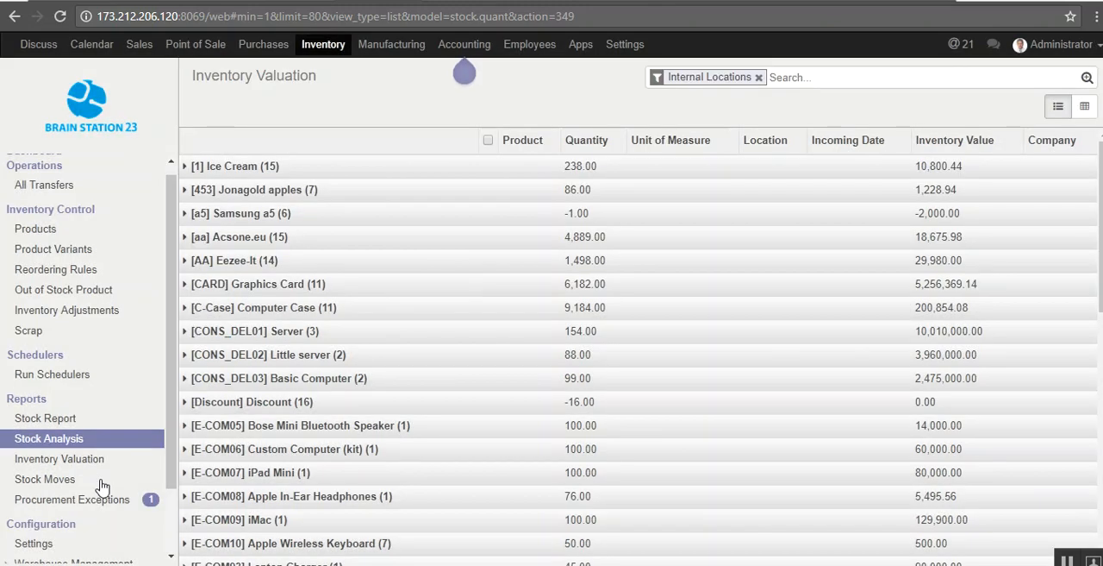
pyautogui.scroll(1, 170, 409)
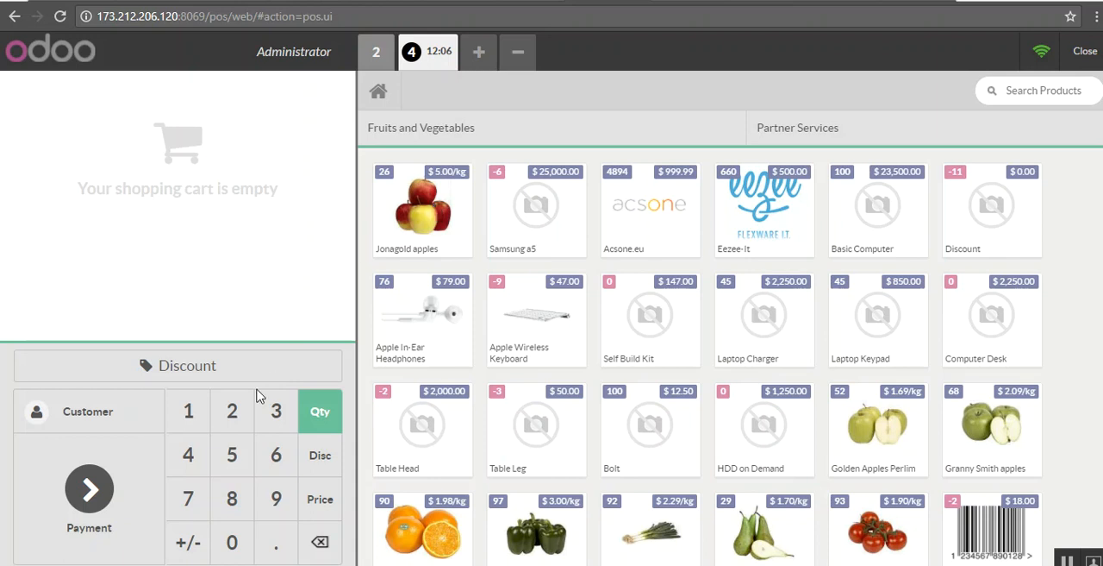
# Step: In the point of sale, add one Apple In-Ear Headphones to the order and set Agrolait as the customer
pyautogui.click(451, 329)
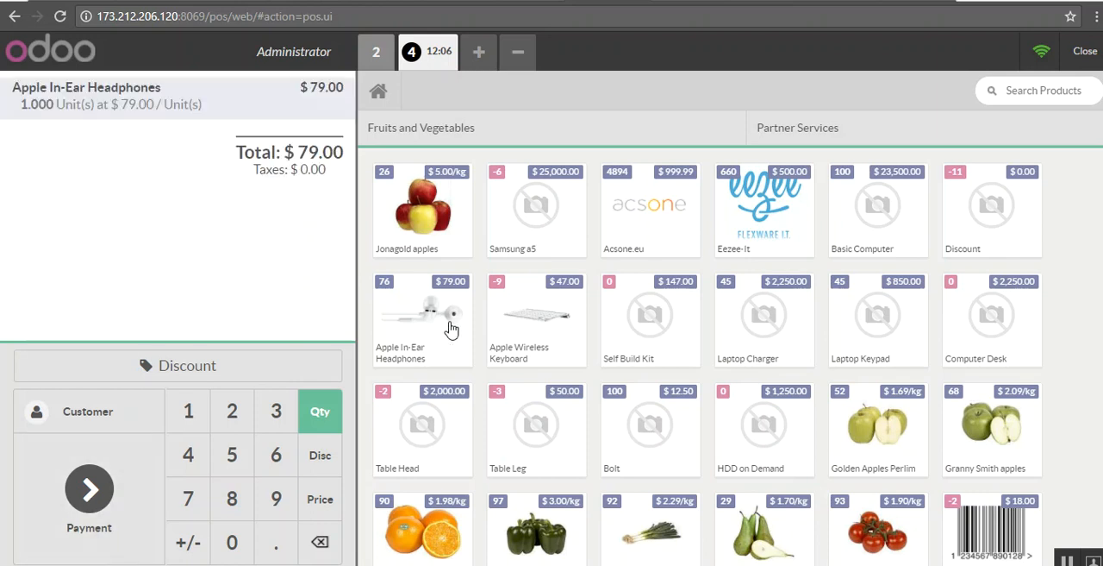
pyautogui.click(105, 418)
pyautogui.click(250, 177)
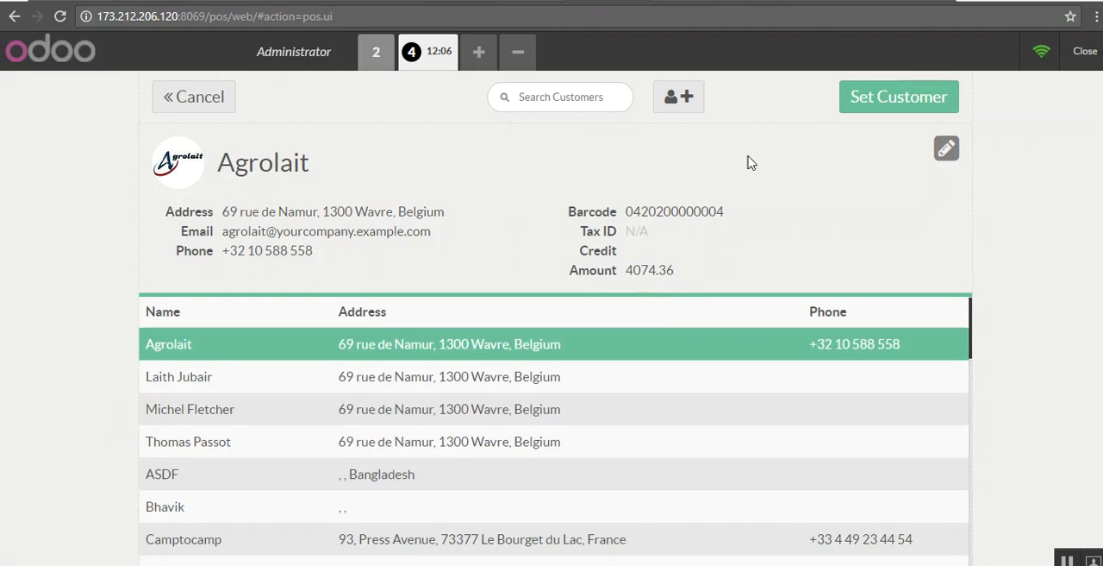
pyautogui.click(874, 97)
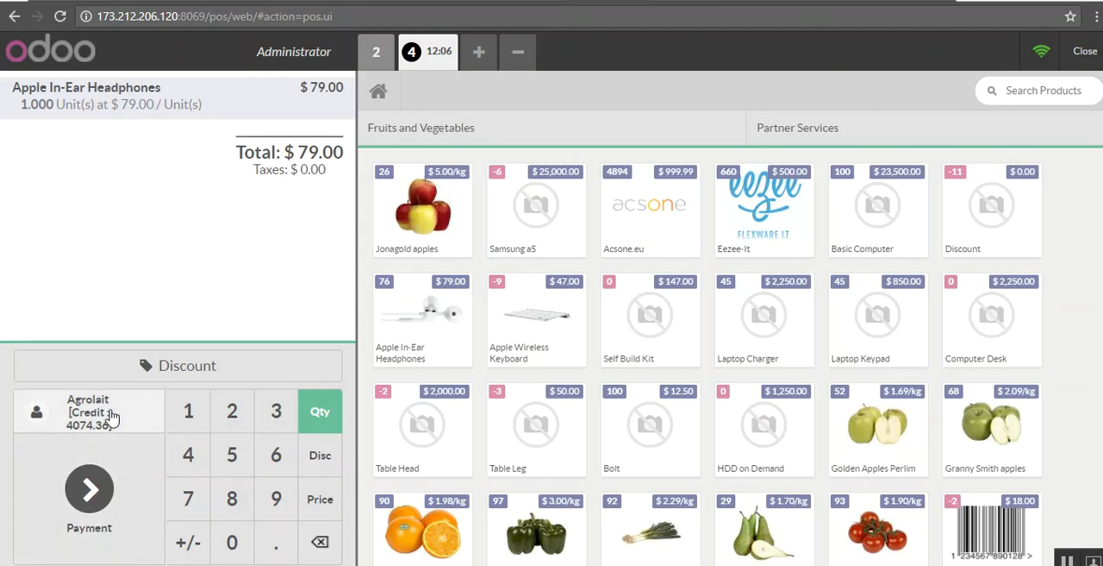
# Step: Pay the headphones order in full with Credit (BDT), enable the invoice option and validate the payment
pyautogui.click(114, 490)
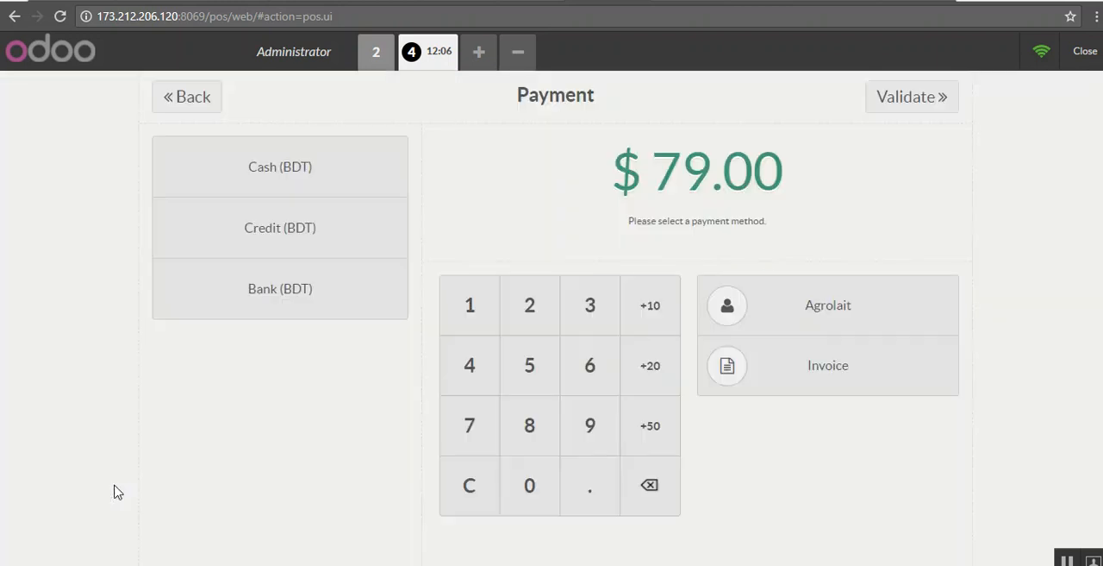
pyautogui.click(305, 227)
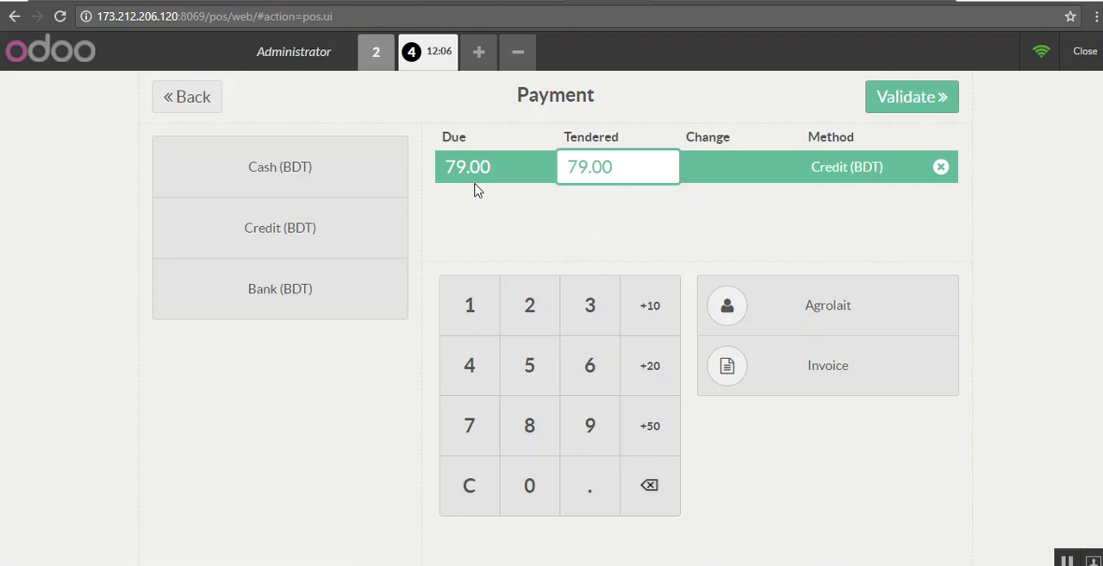
pyautogui.click(825, 376)
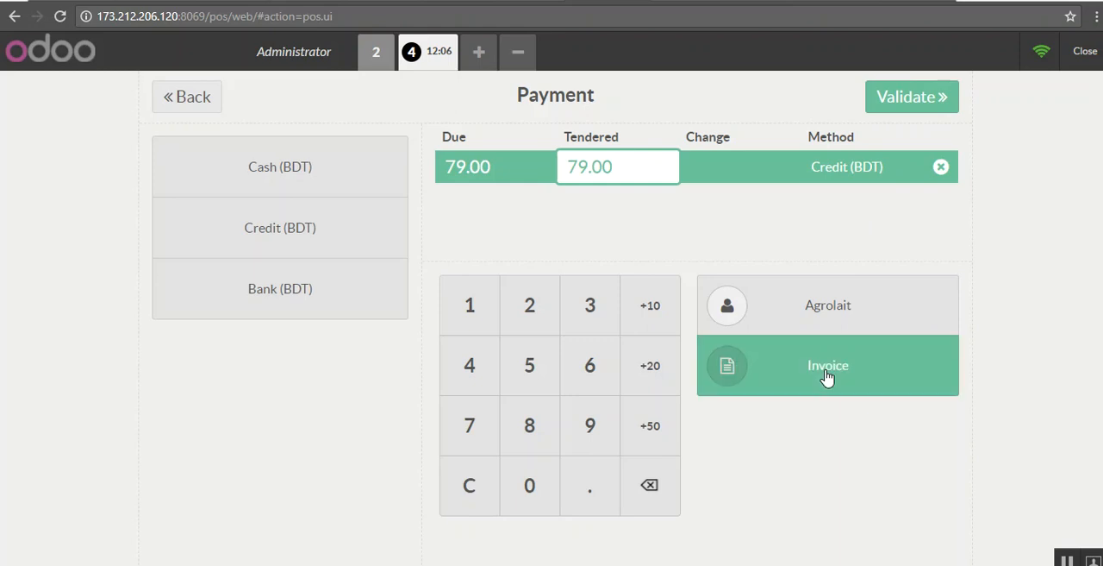
pyautogui.click(907, 103)
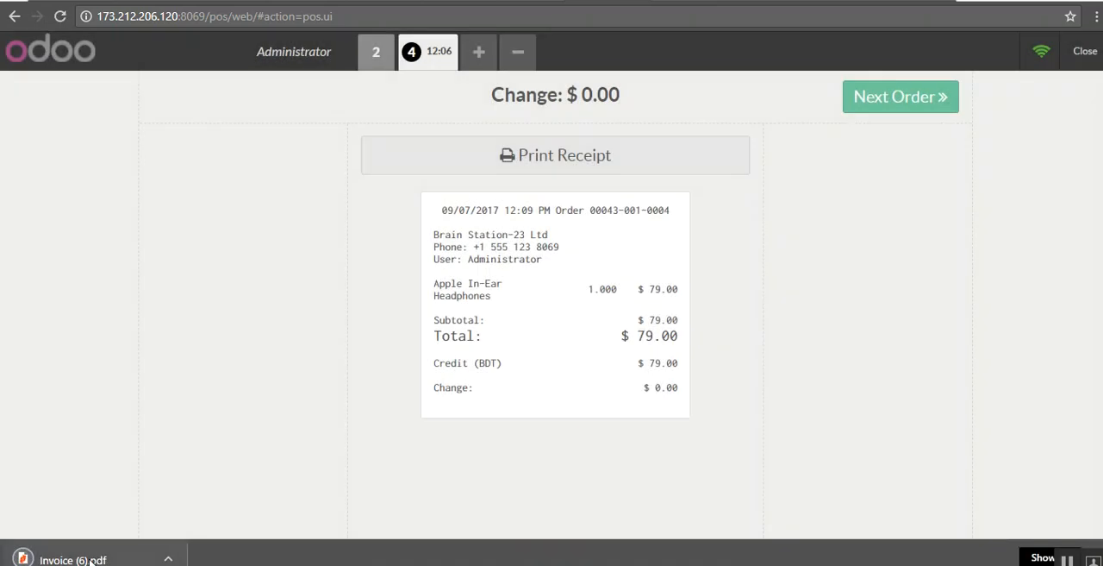
# Step: Open the downloaded invoice PDF, examine its customer, product line, due date and payment term, and close it
pyautogui.click(86, 560)
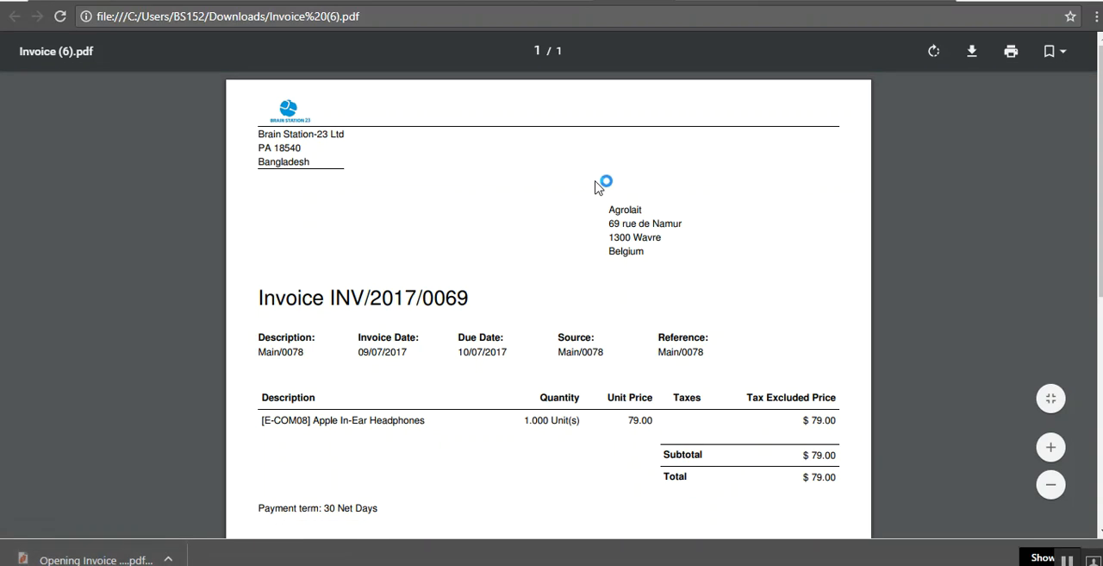
pyautogui.scroll(-1, 552, 302)
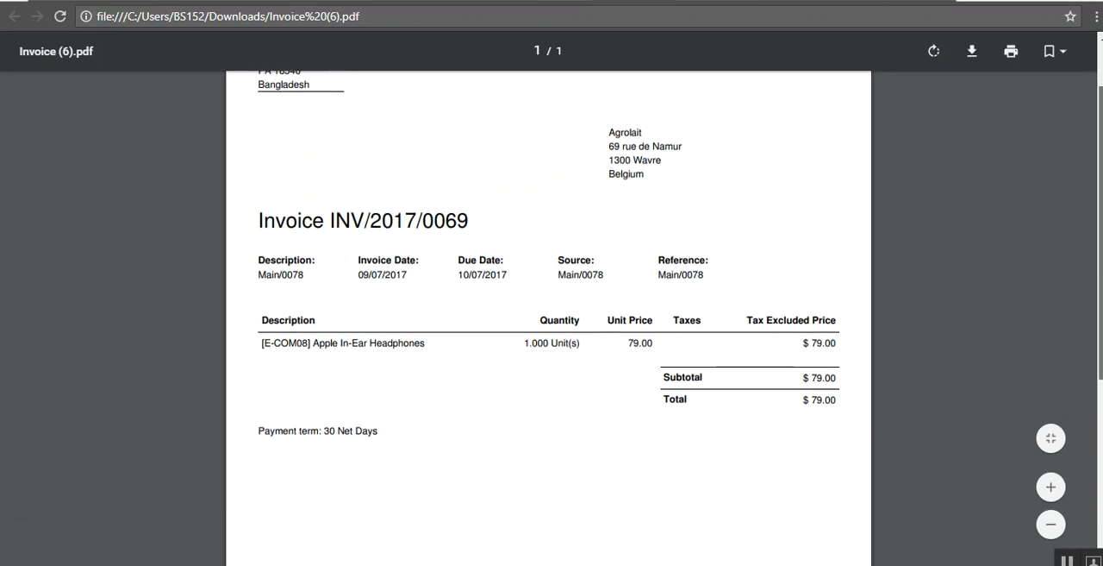
pyautogui.scroll(-3, 551, 319)
pyautogui.scroll(1, 552, 319)
pyautogui.scroll(2, 552, 319)
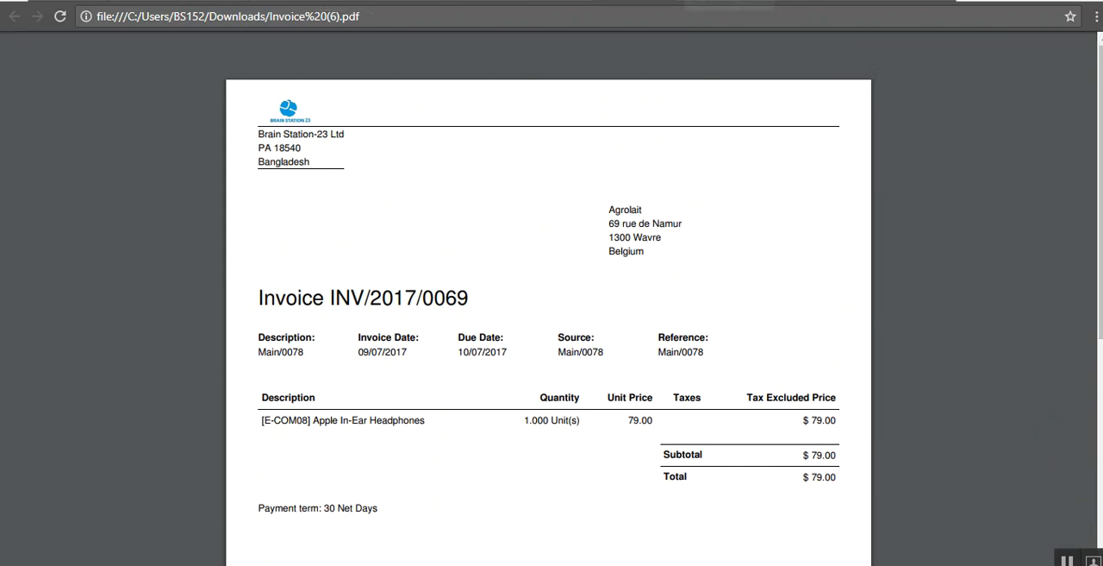
pyautogui.click(566, 0)
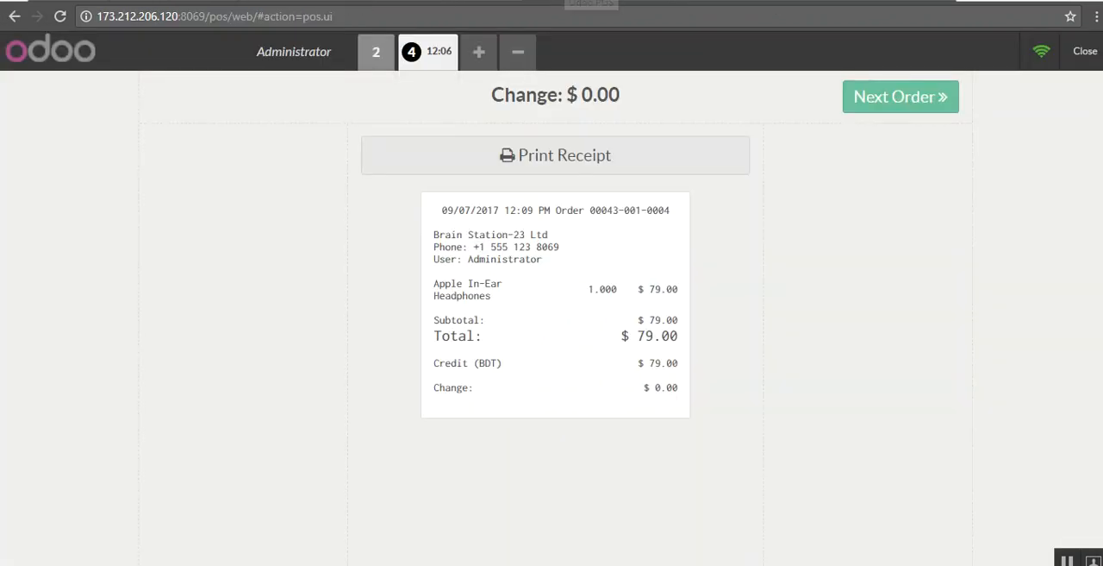
# Step: Proceed to the next order, exit the point of sale and close the Main session, validating the closing and posting its entries
pyautogui.click(931, 103)
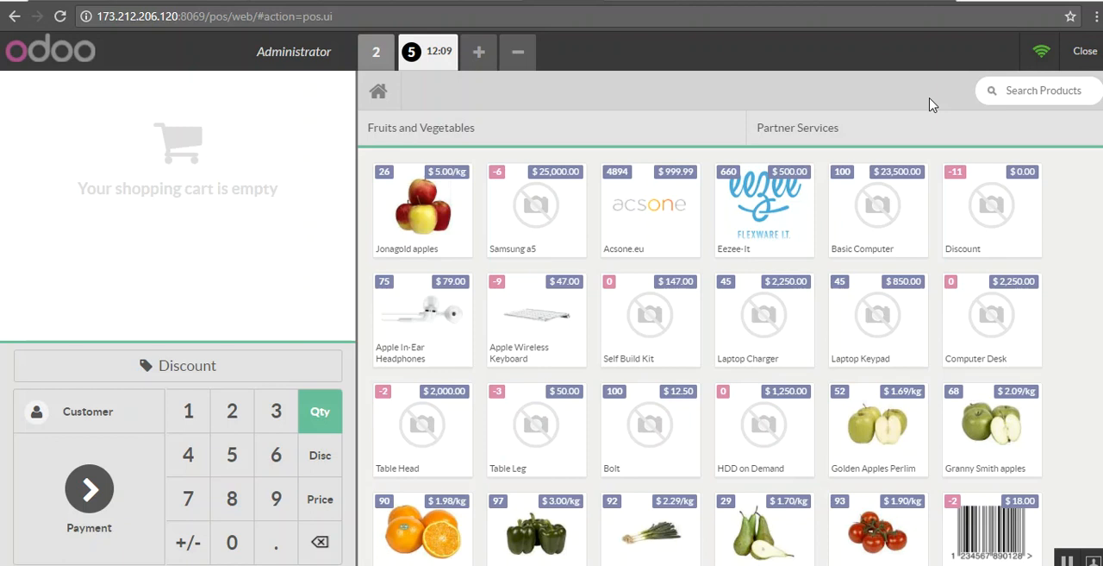
pyautogui.click(1087, 53)
pyautogui.click(1088, 53)
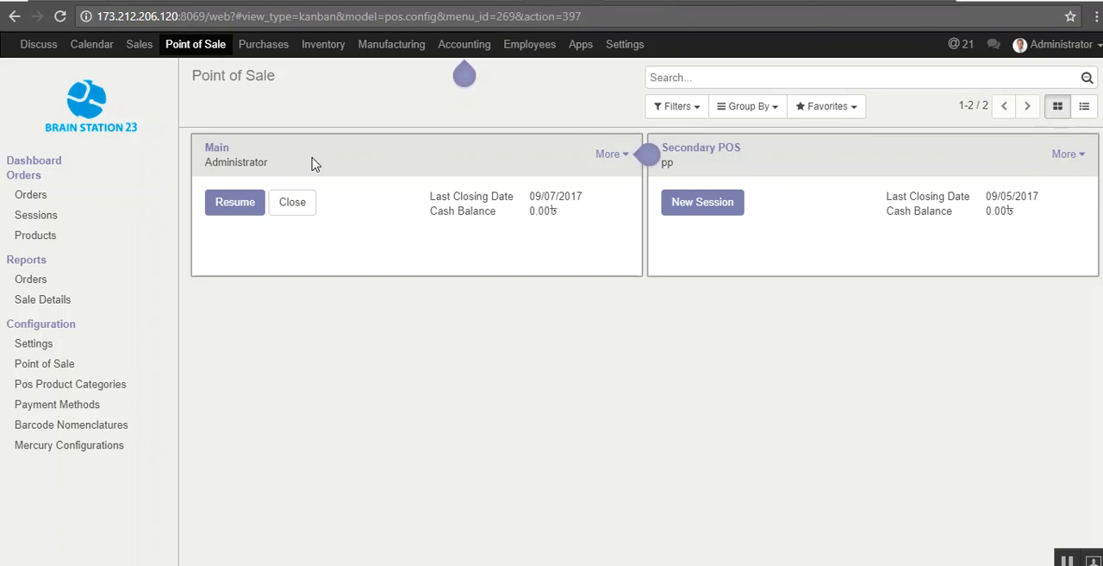
pyautogui.click(292, 203)
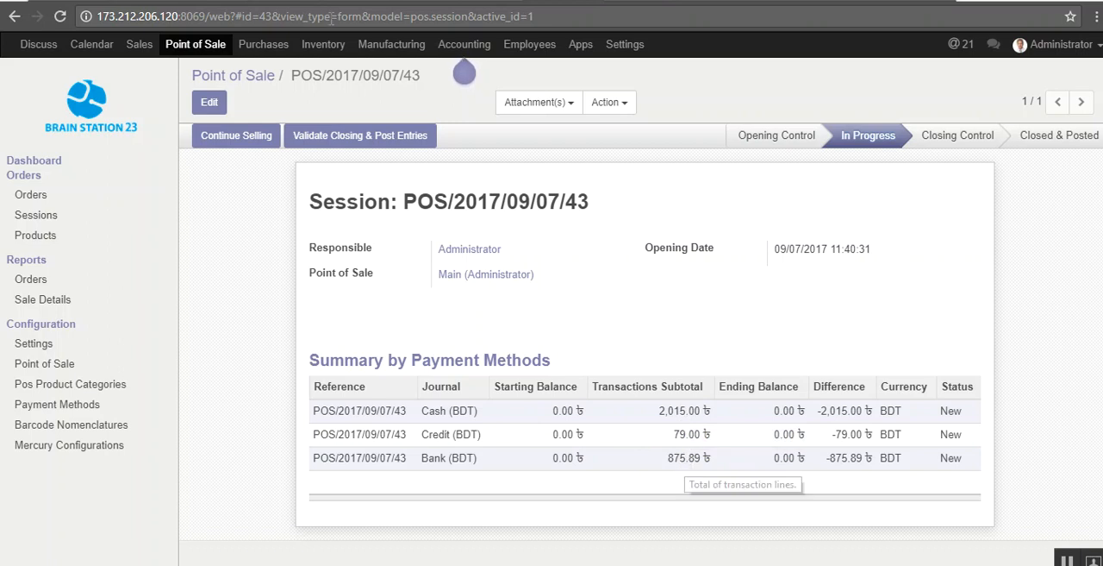
pyautogui.click(360, 138)
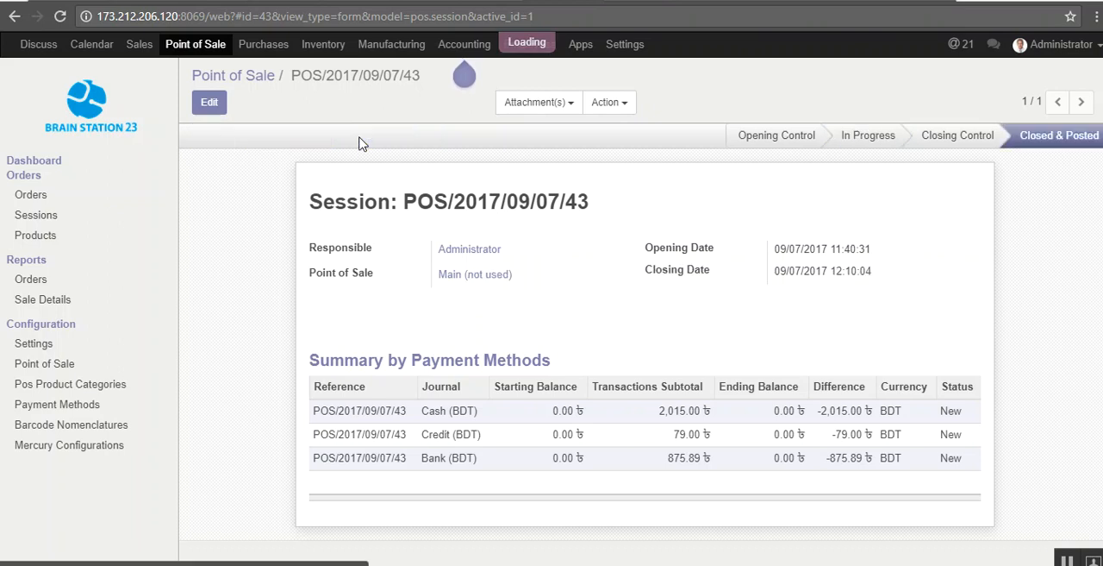
# Step: Print the point of sale Sale Details report for Main only, removing Secondary POS from the list
pyautogui.click(53, 302)
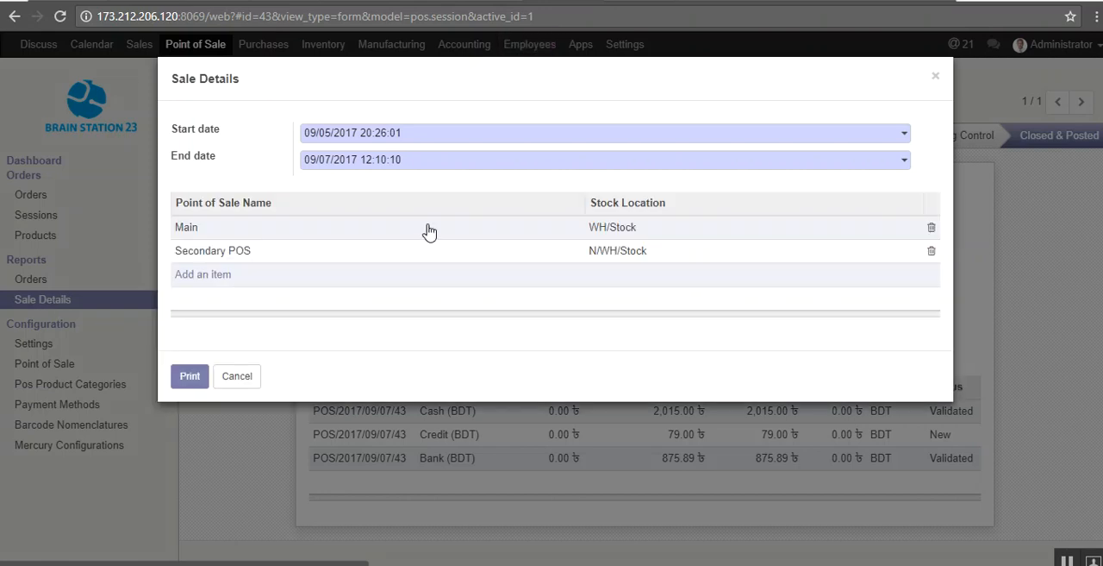
pyautogui.click(931, 252)
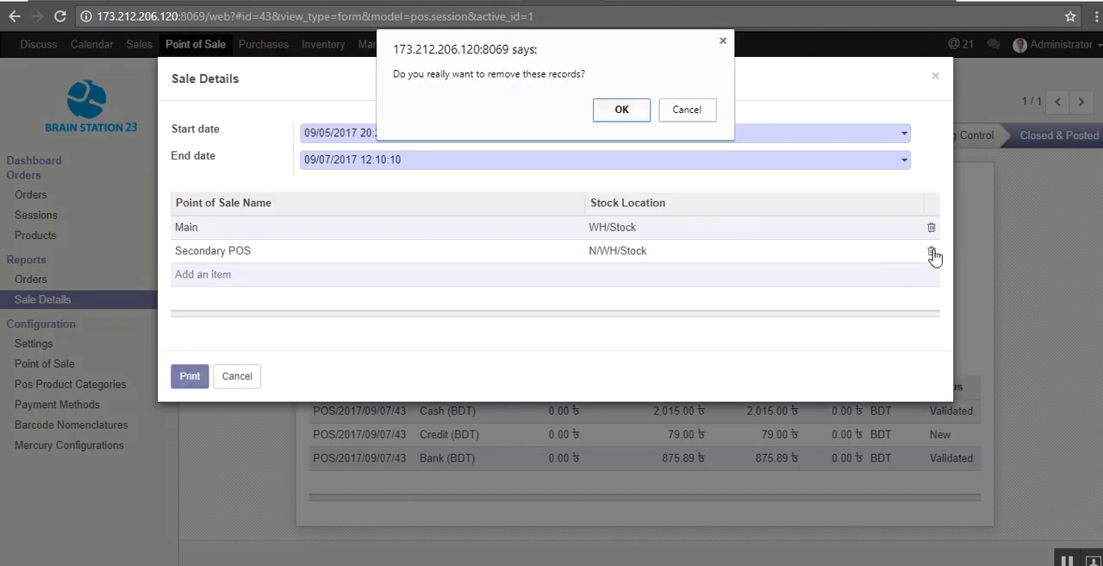
pyautogui.click(621, 110)
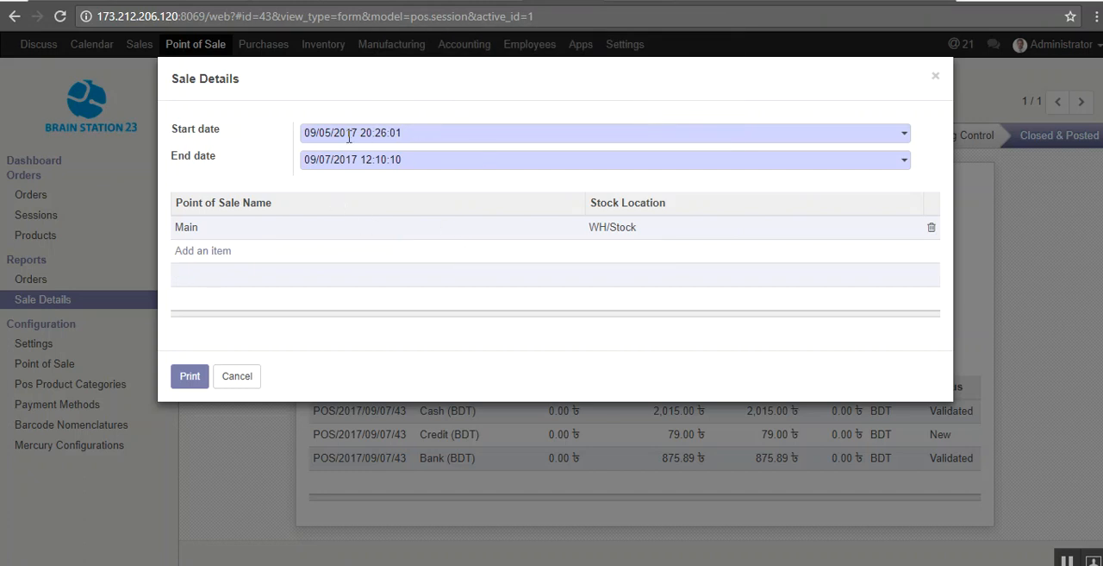
pyautogui.click(189, 376)
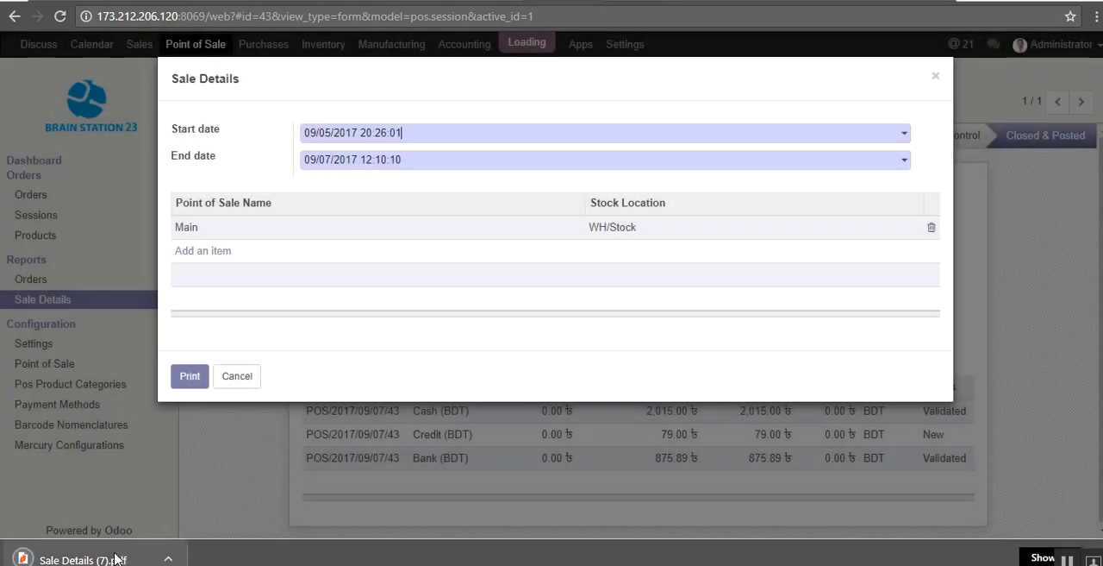
# Step: Open the downloaded Sale Details PDF, examine its products, payments and taxes sections, and close it
pyautogui.click(116, 559)
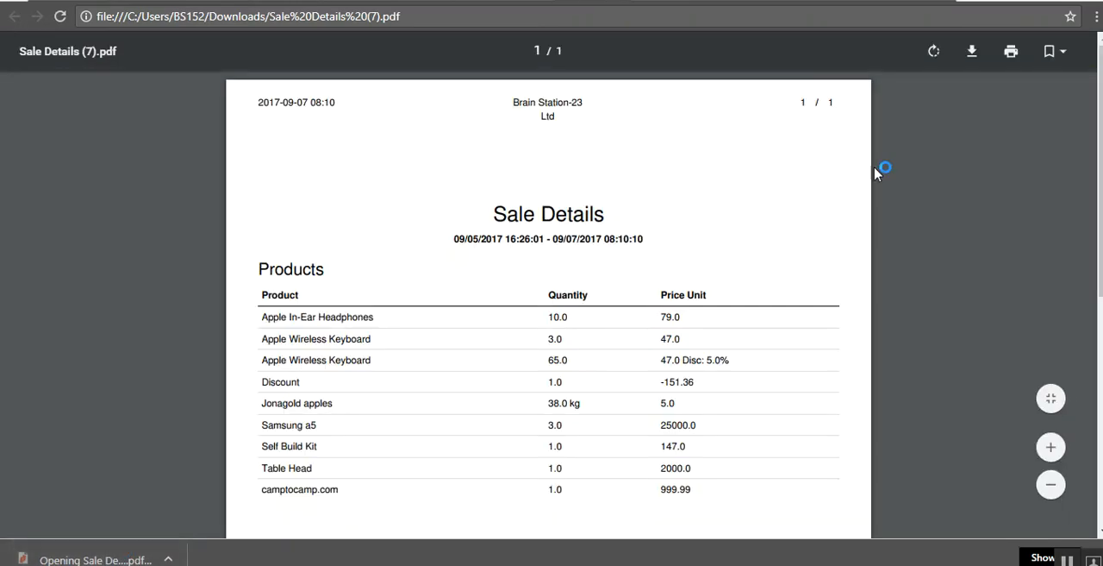
pyautogui.scroll(-3, 480, 115)
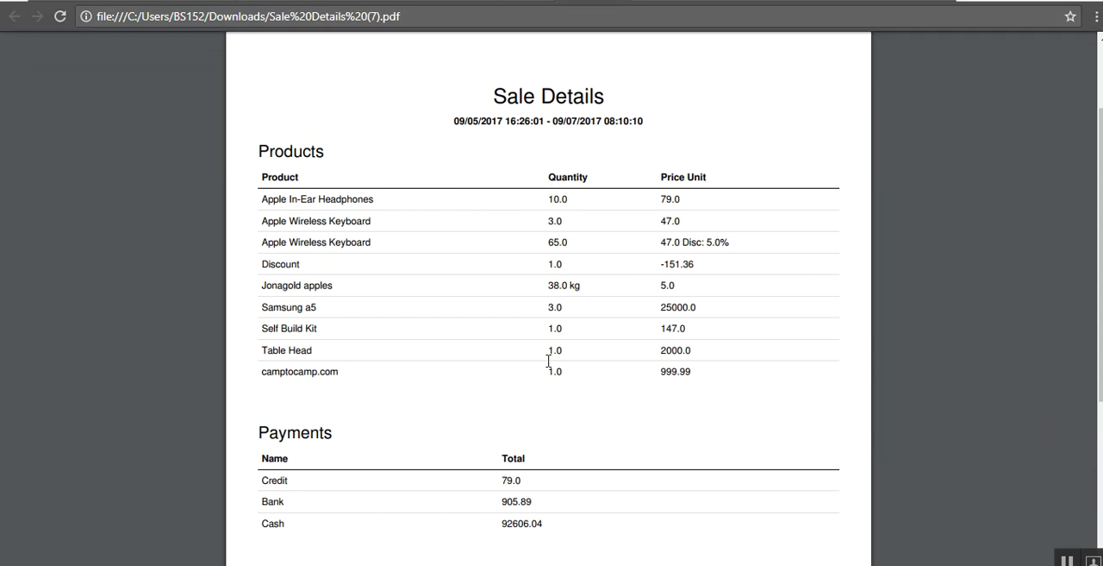
pyautogui.scroll(-1, 552, 319)
pyautogui.scroll(-4, 1073, 250)
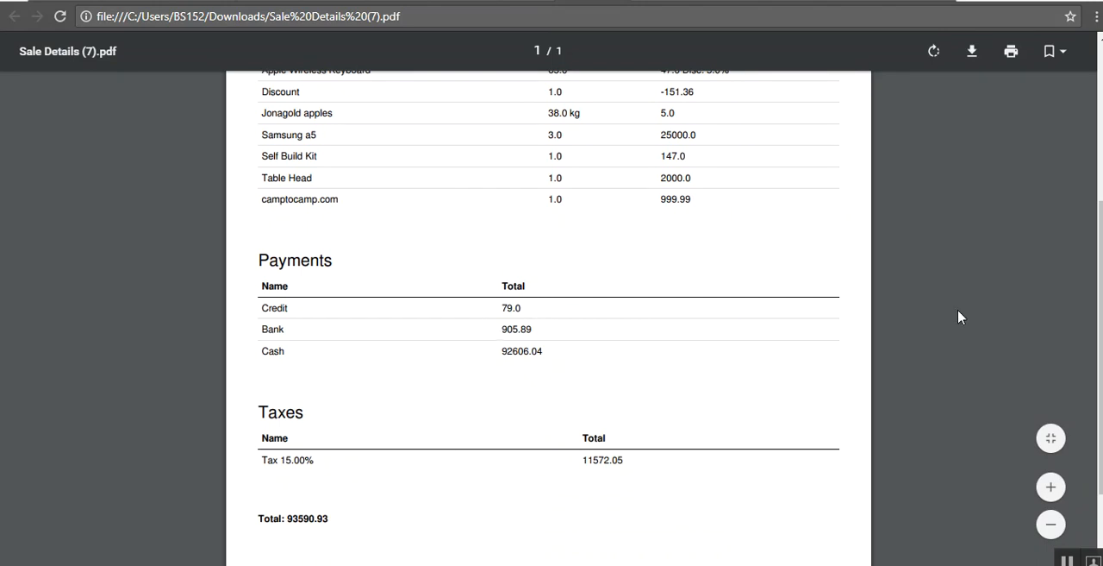
pyautogui.scroll(8, 1078, 345)
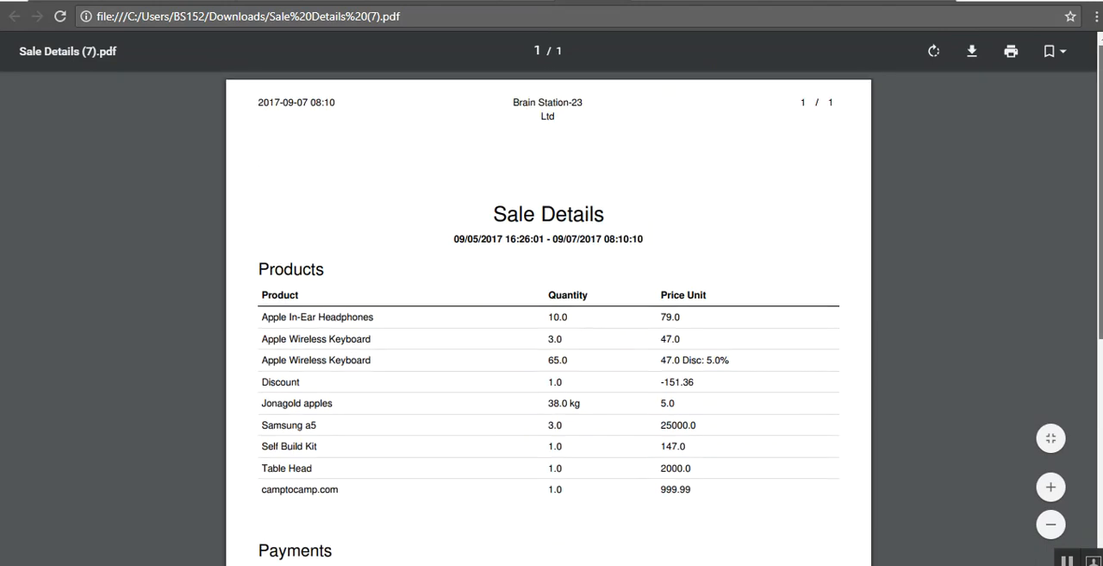
pyautogui.click(605, 1)
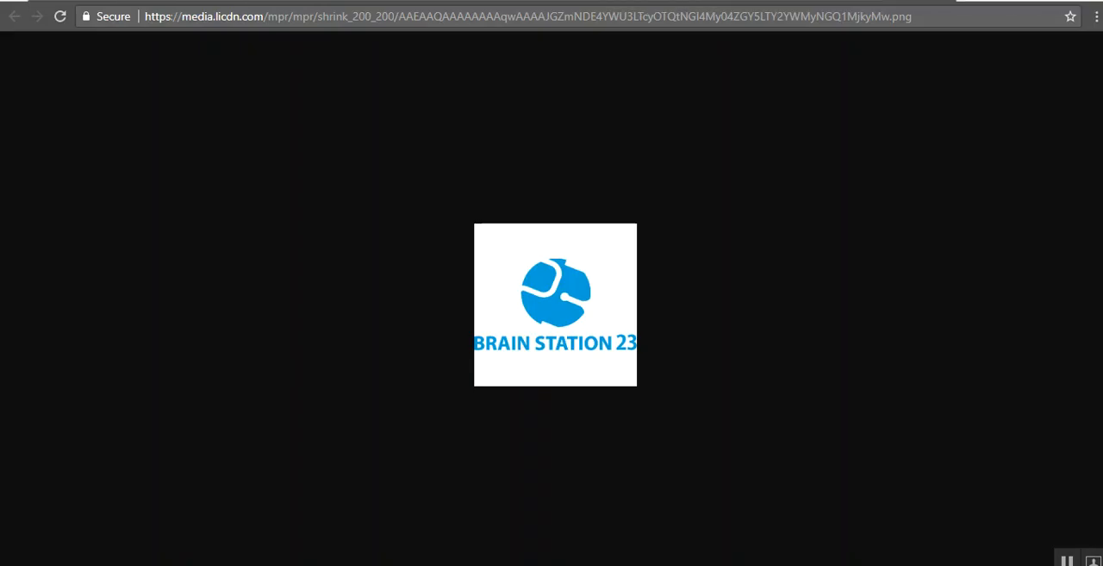
pyautogui.click(264, 2)
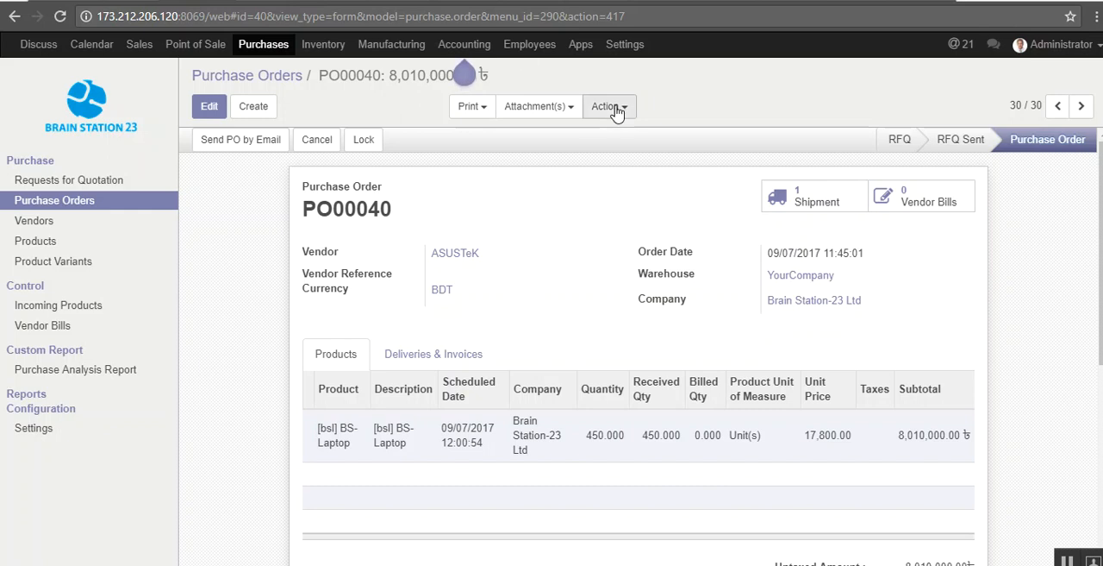
pyautogui.click(606, 1)
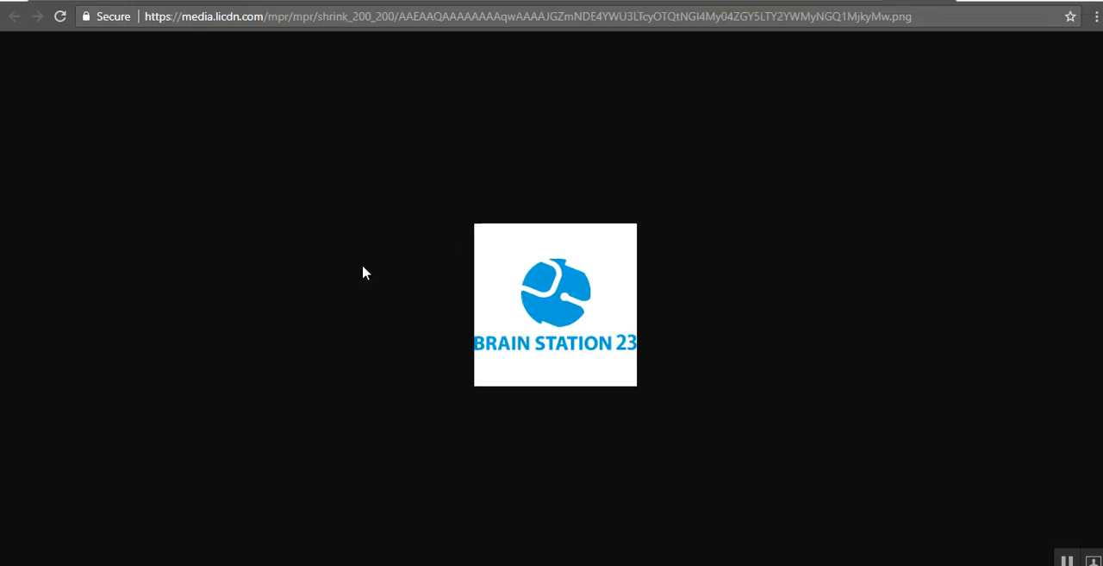